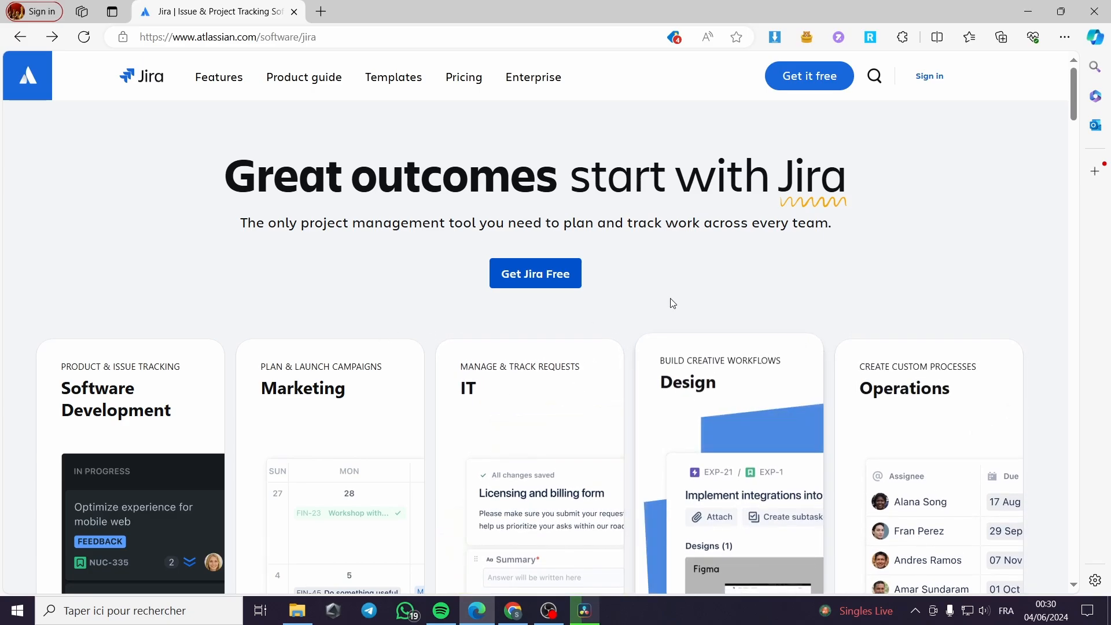
Scroll through the Jira product landing page.
scroll(349, 228, "down", 3)
scroll(453, 245, "up", 3)
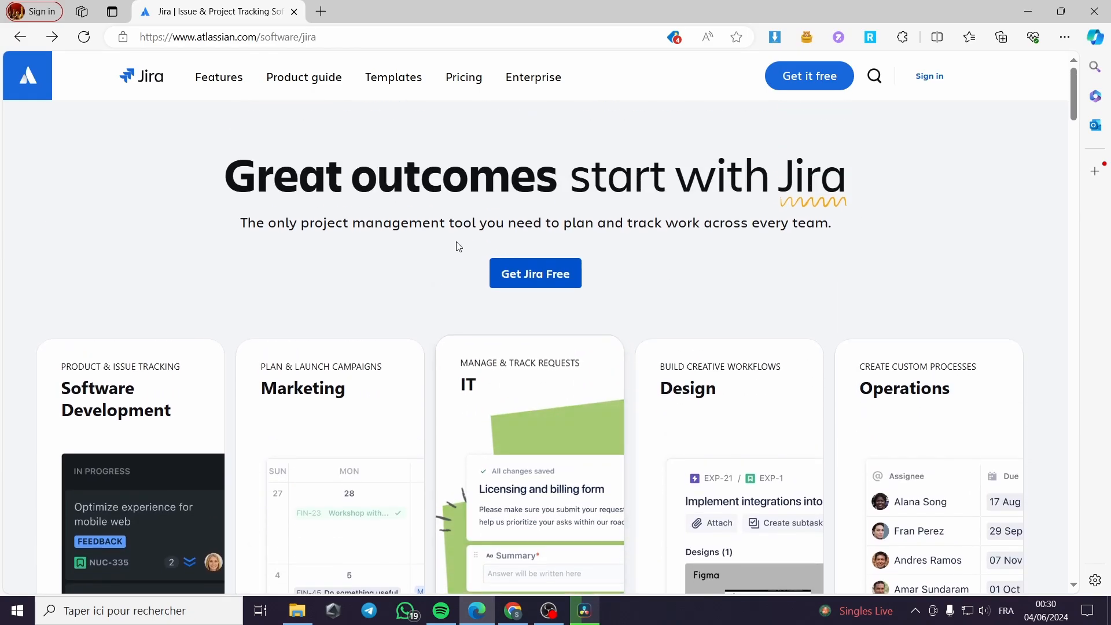
scroll(307, 271, "down", 3)
scroll(364, 243, "up", 3)
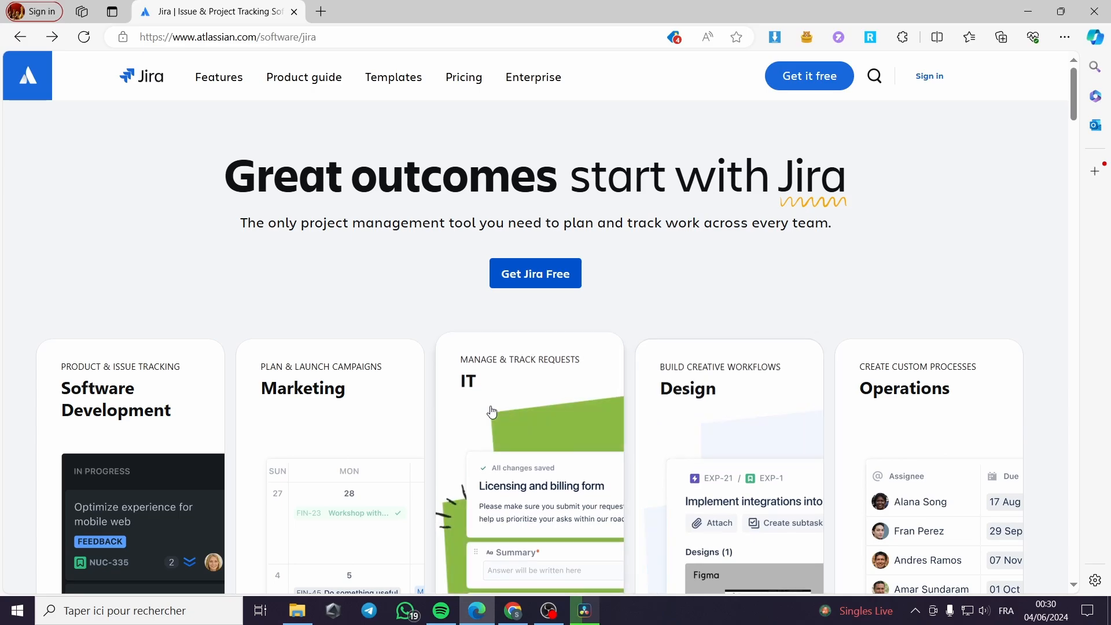
scroll(306, 405, "down", 2)
scroll(132, 386, "down", 5)
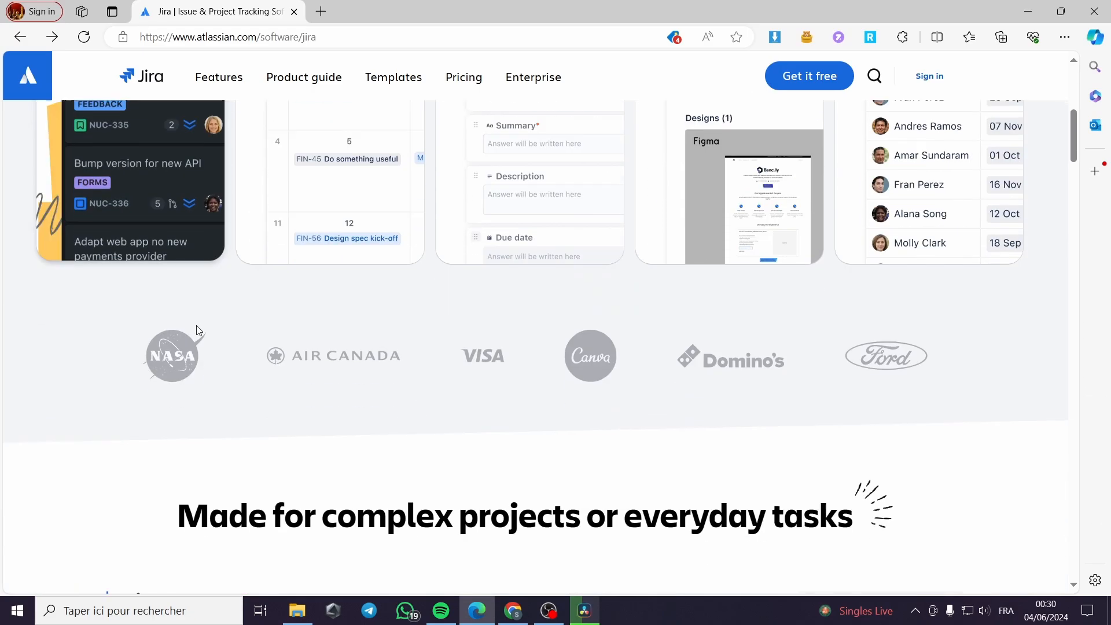
scroll(765, 297, "up", 7)
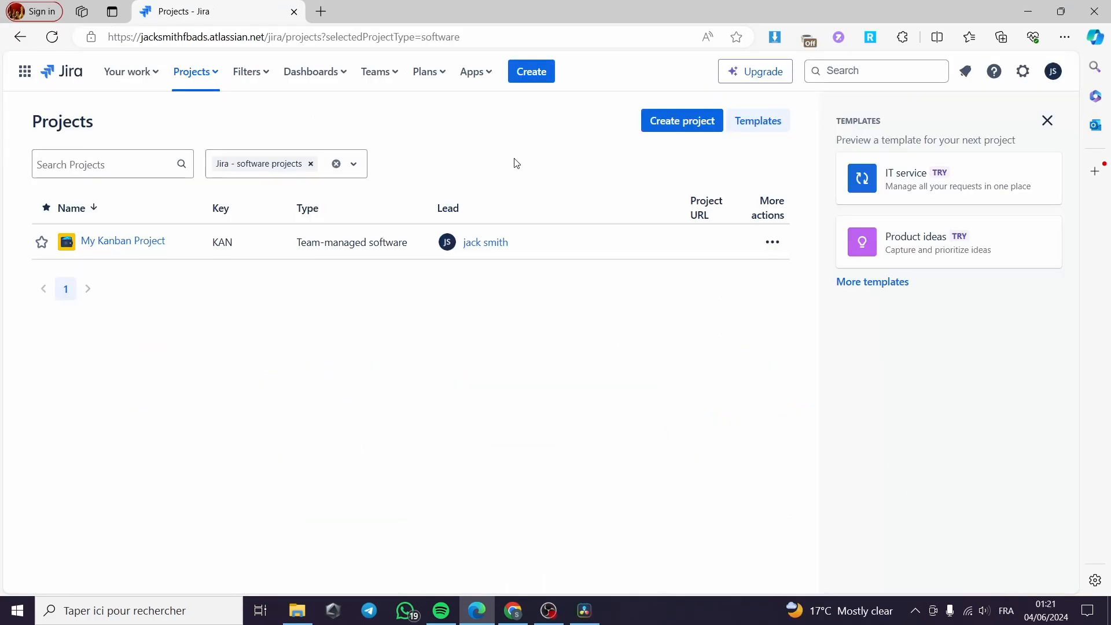
Close the templates panel and open the My open issues filter.
left_click(1048, 121)
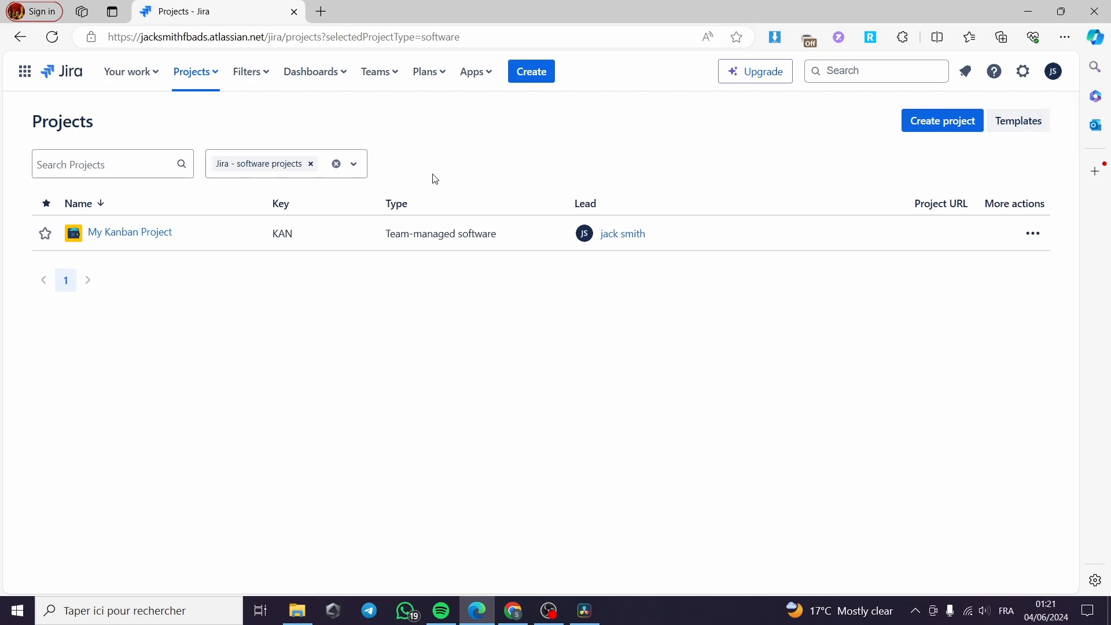
left_click(270, 75)
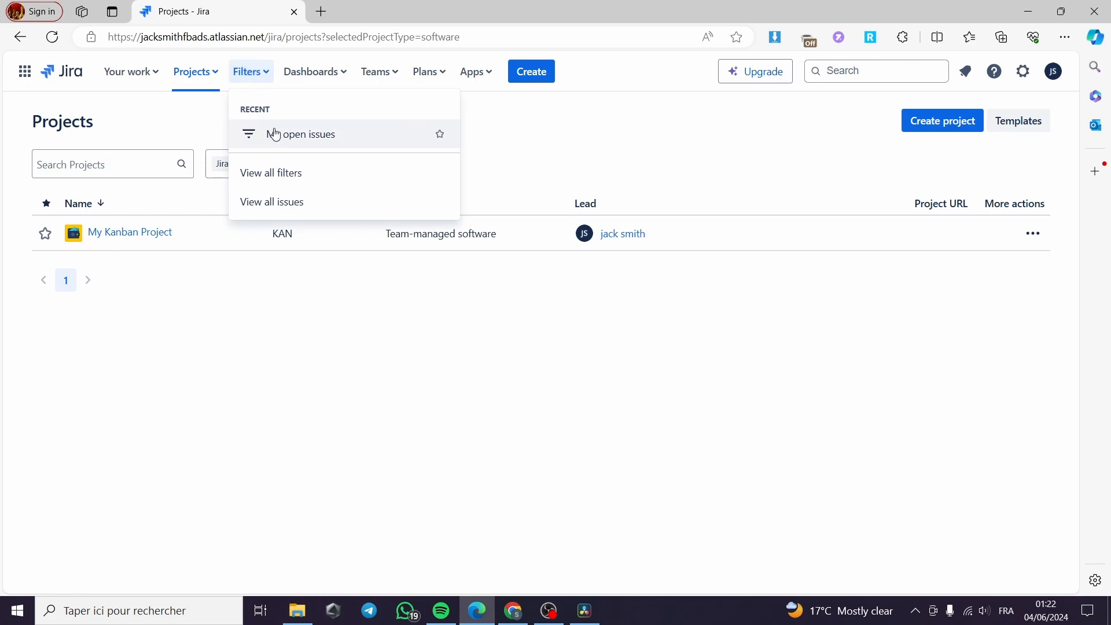
left_click(319, 142)
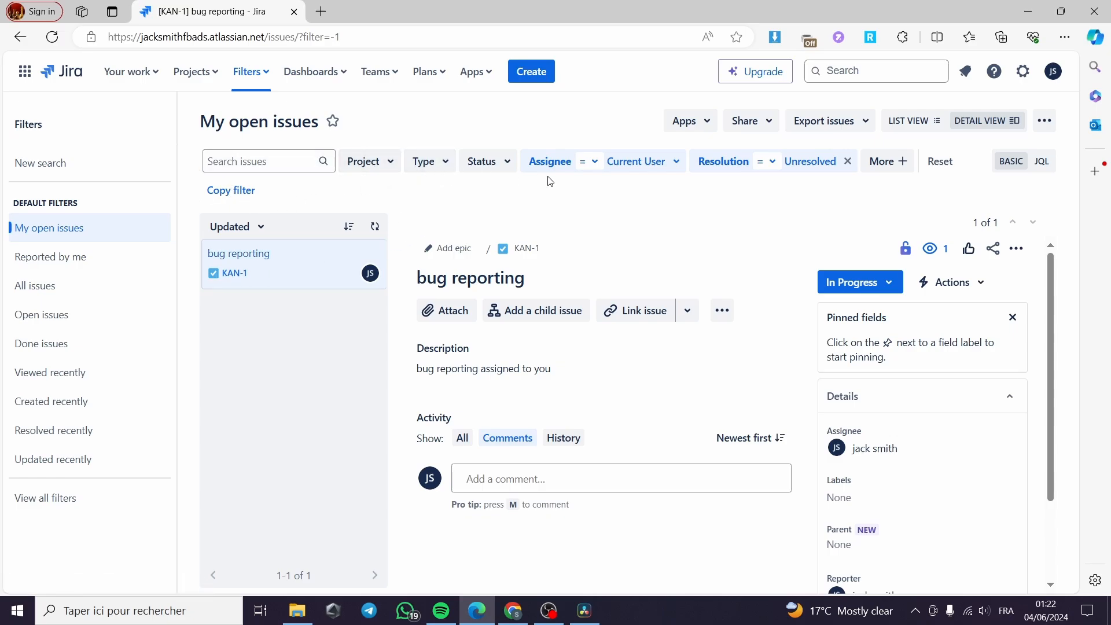
Inspect the Project and Type filter options, then switch the issue search to JQL mode.
left_click(390, 167)
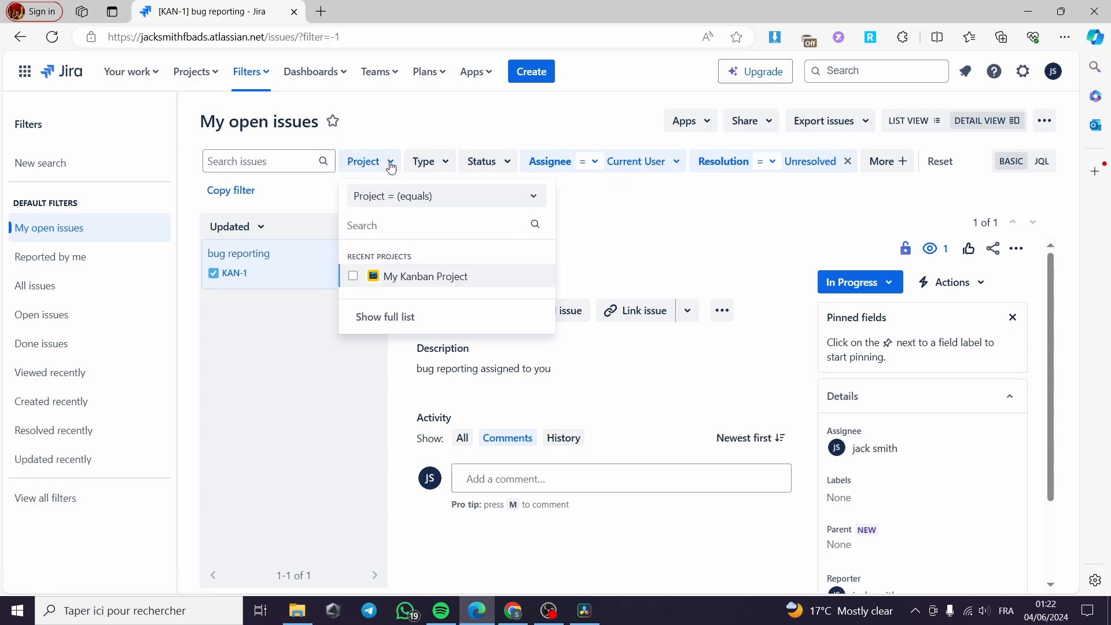
left_click(447, 169)
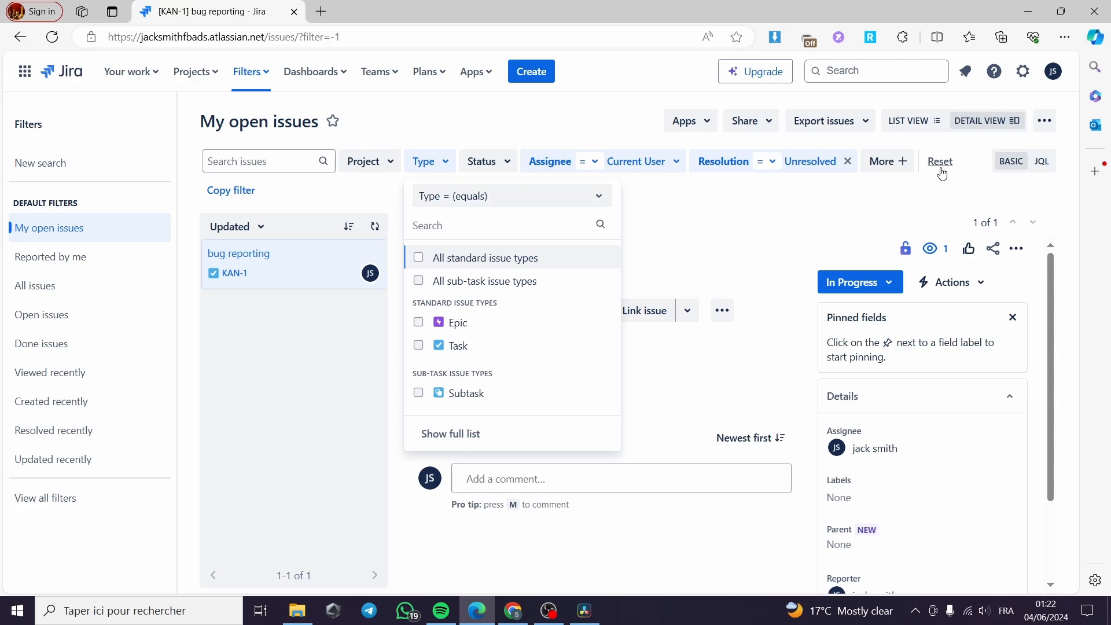
left_click(1042, 162)
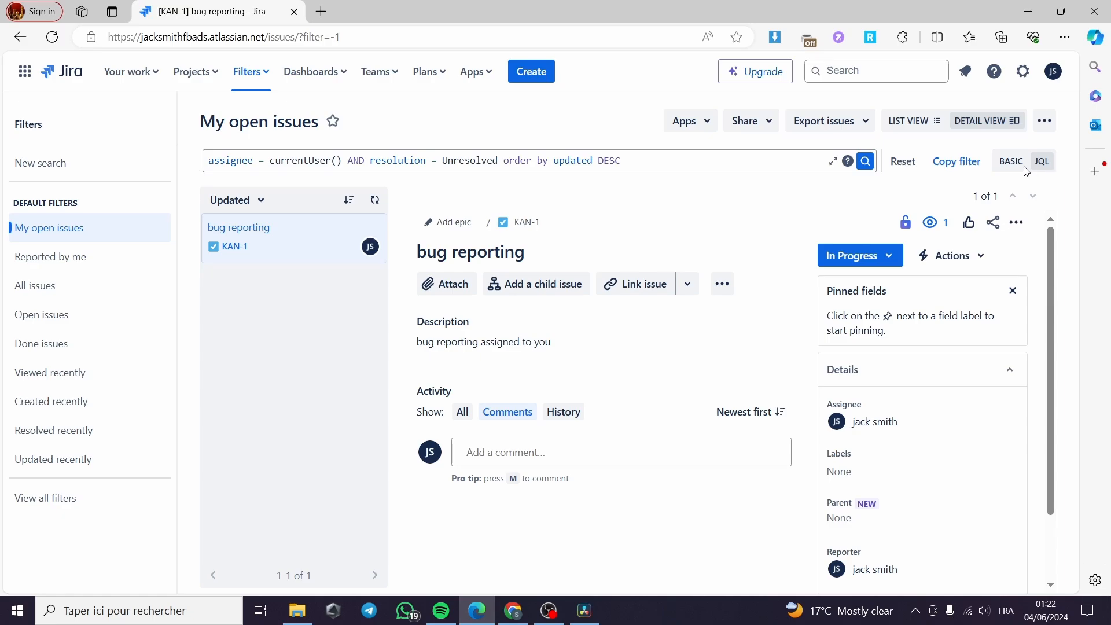
Open the JQL help documentation and read the advanced search page.
left_click(848, 162)
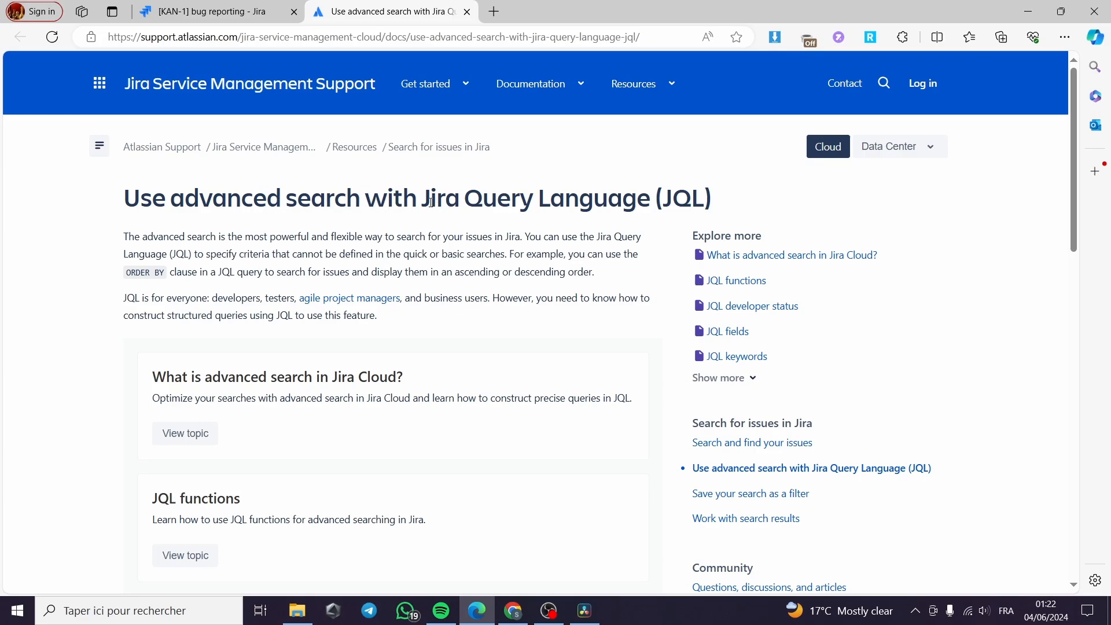
left_click_drag(431, 203, 637, 204)
left_click(554, 234)
scroll(158, 286, "down", 4)
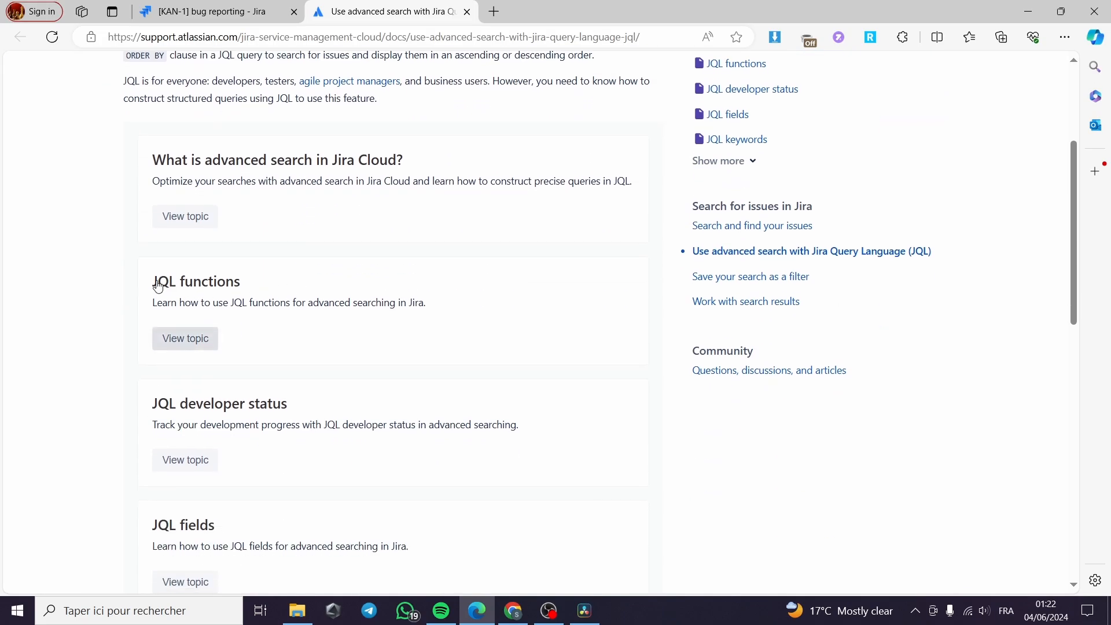
scroll(158, 286, "down", 6)
scroll(241, 297, "up", 9)
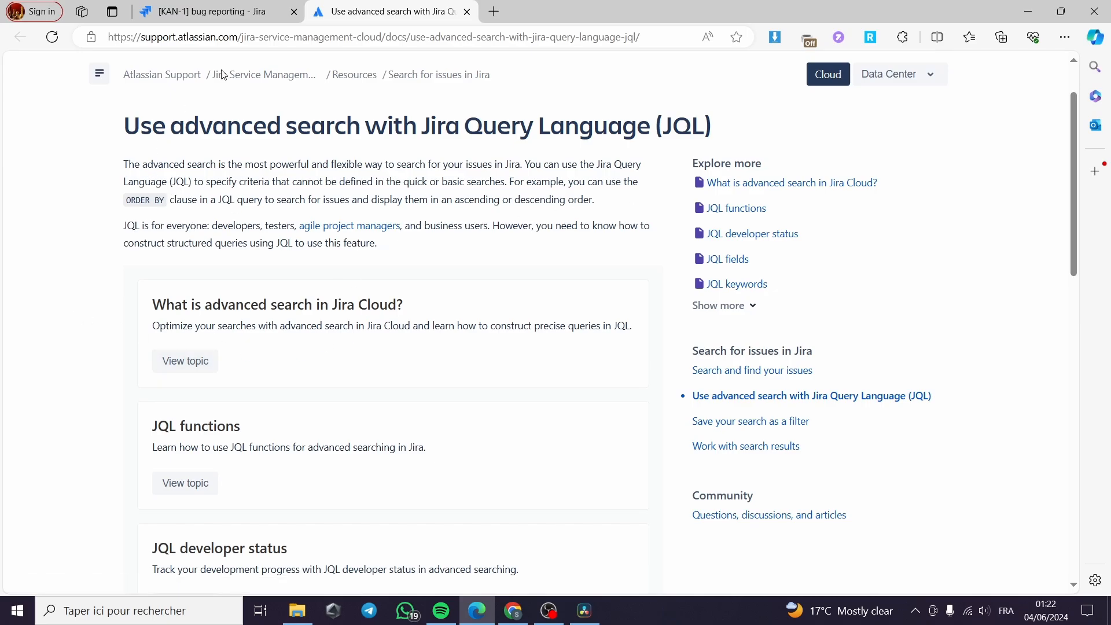
Return to the Jira tab and switch the issue search back to basic mode.
left_click(225, 11)
left_click(1011, 162)
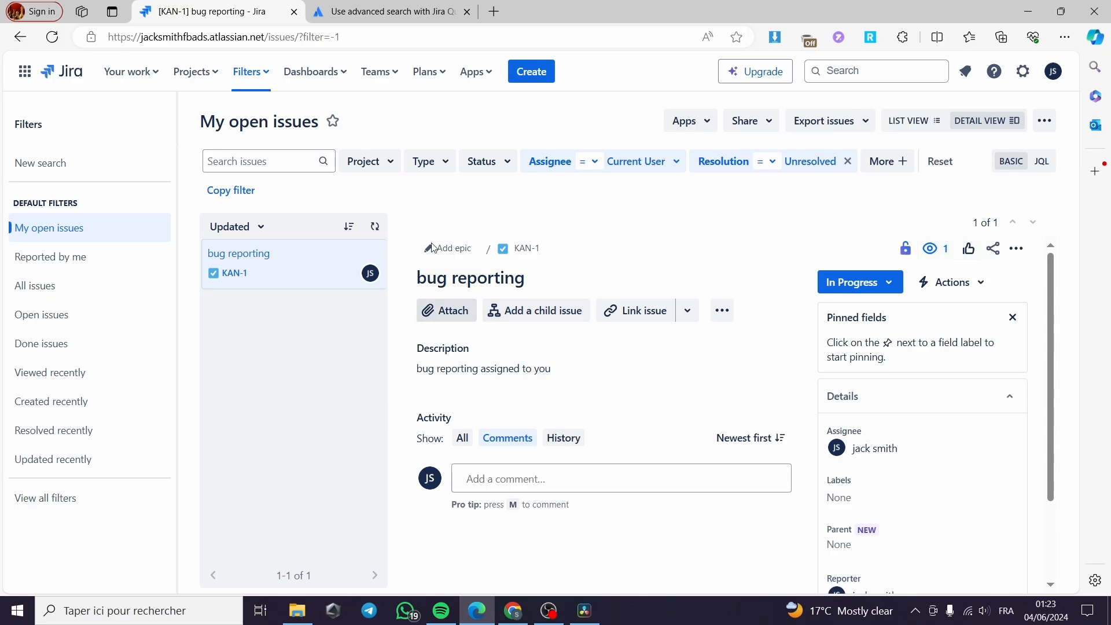
Toggle the In Progress, Done and To Do options on and off in the Status filter.
left_click(506, 164)
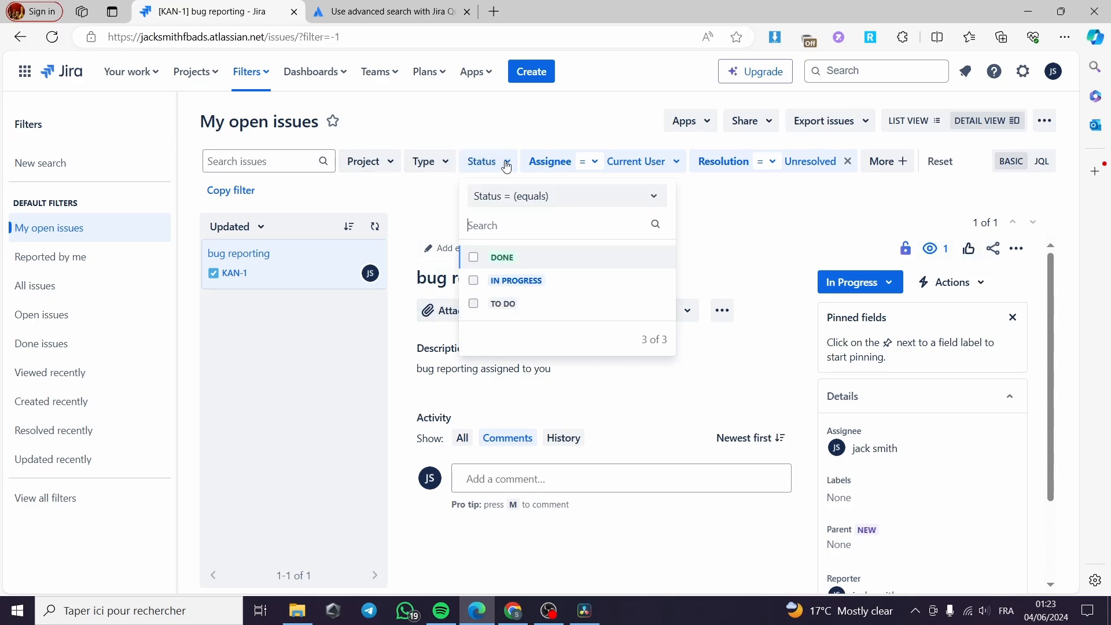
left_click(474, 281)
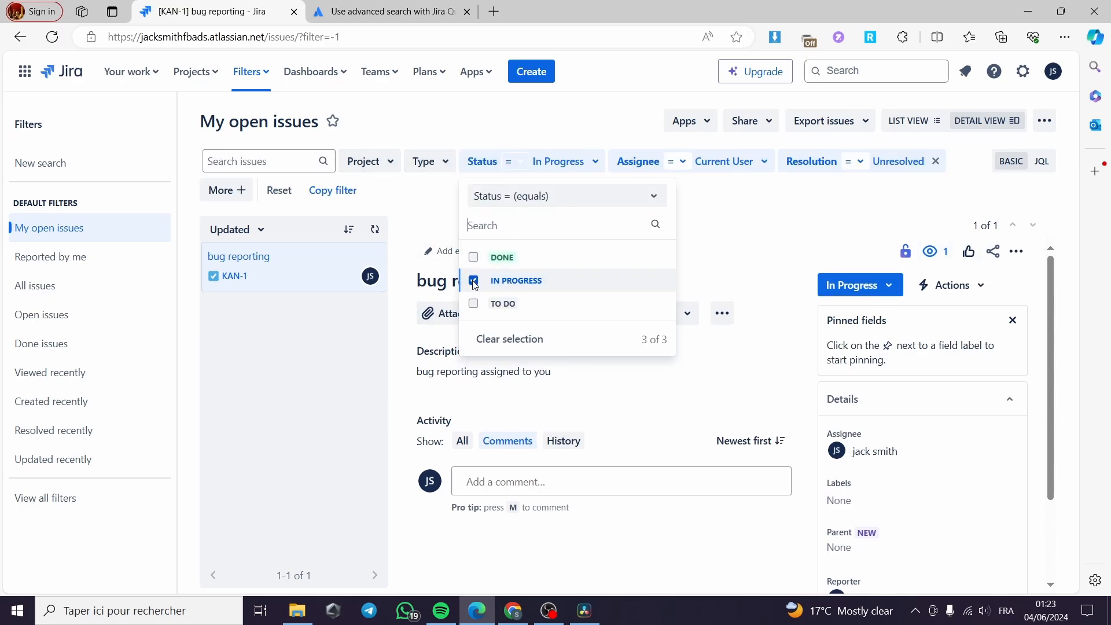
left_click(474, 281)
left_click(474, 258)
left_click(473, 257)
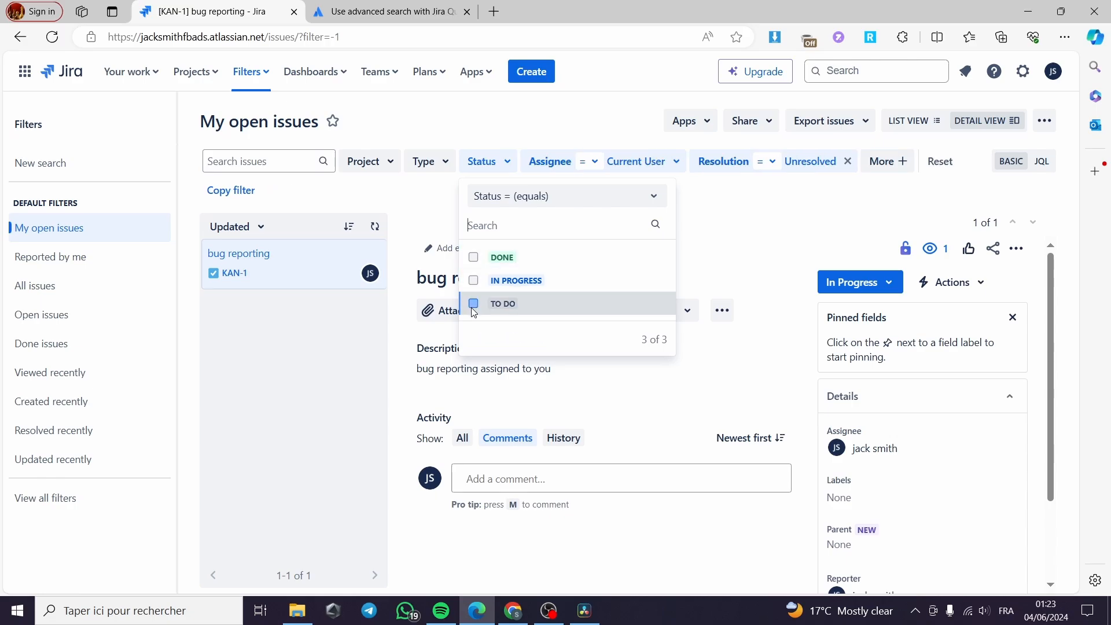
left_click(473, 303)
left_click(473, 303)
left_click(755, 234)
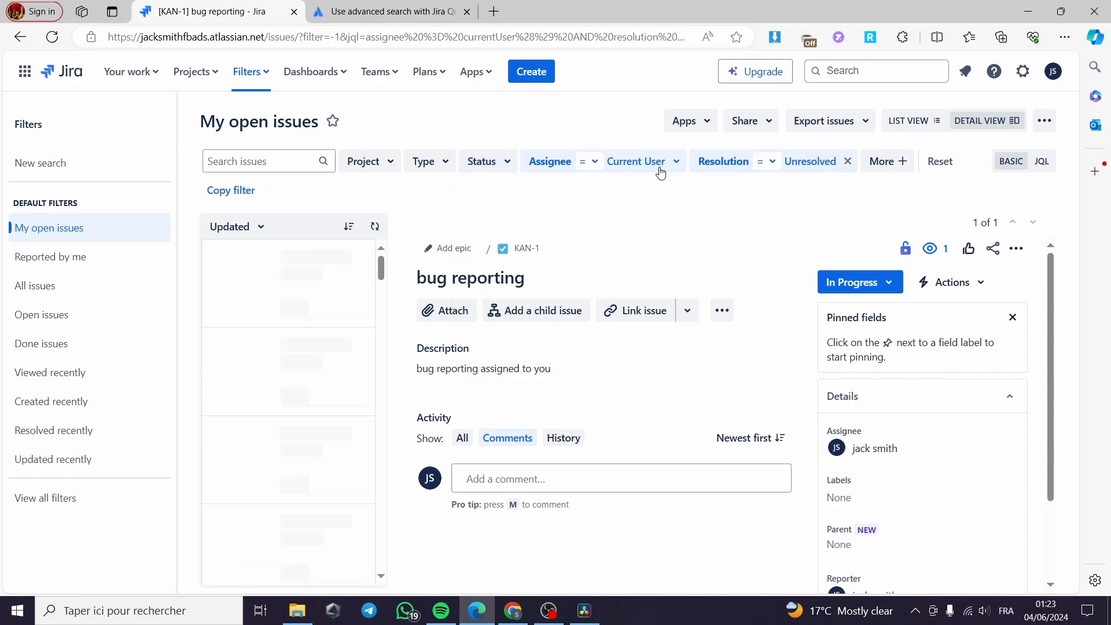
Toggle Unassigned and the jira-users group on and off in the Assignee filter.
left_click(635, 162)
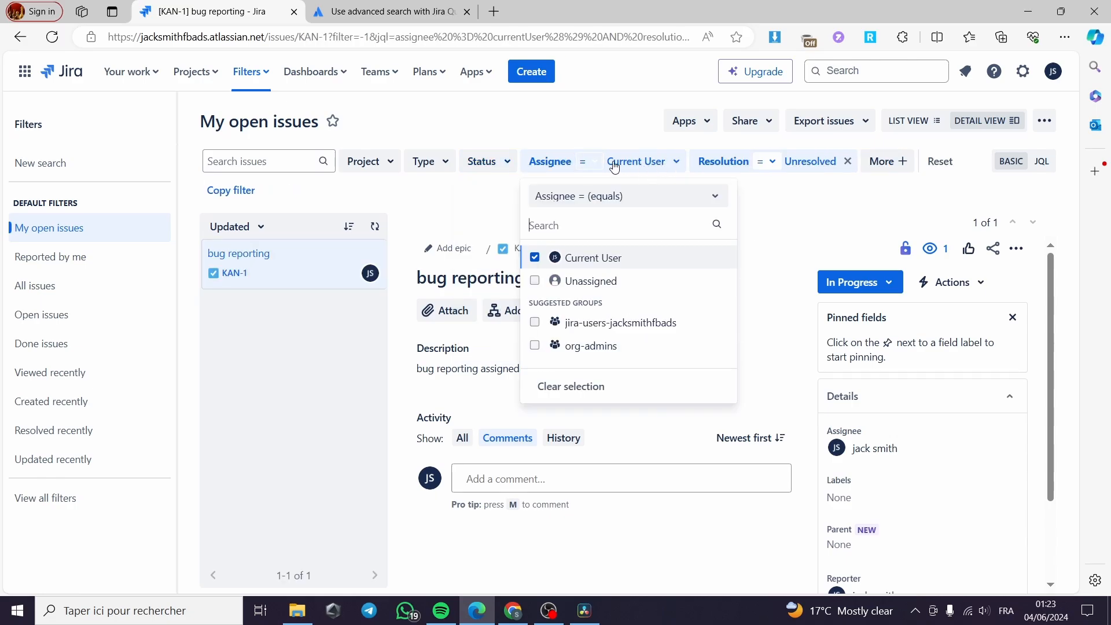
left_click(536, 281)
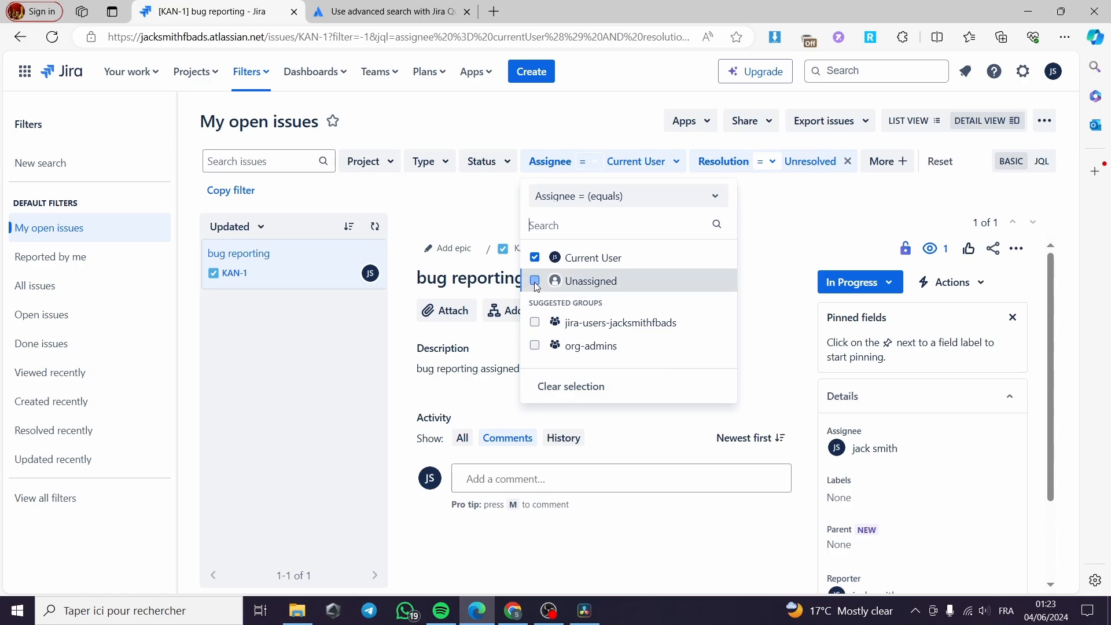
left_click(536, 281)
left_click(536, 328)
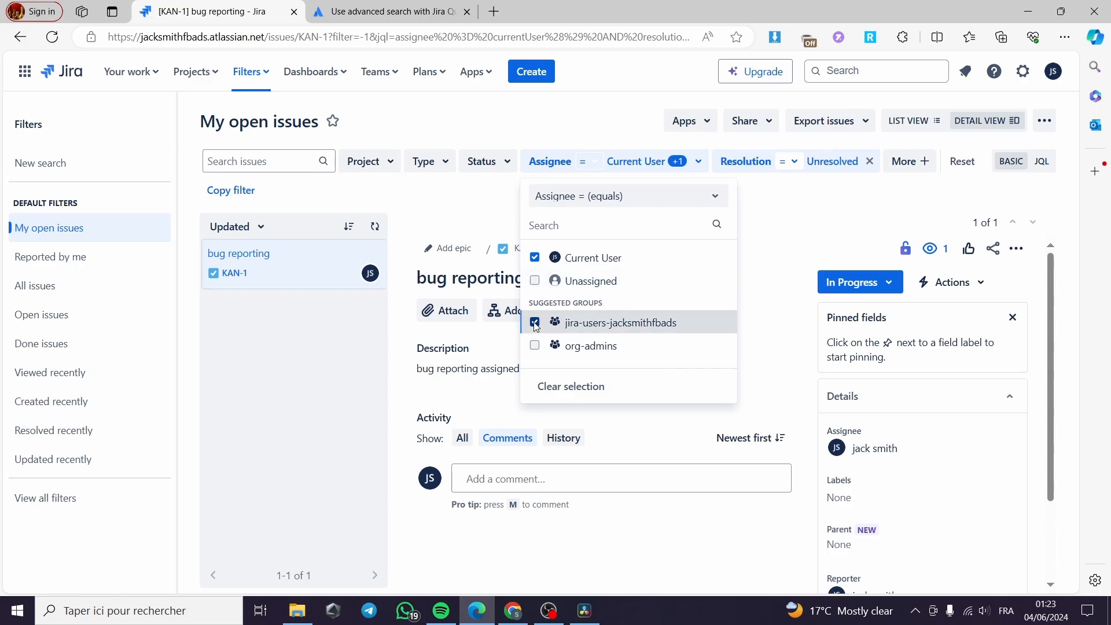
left_click(535, 325)
left_click(786, 241)
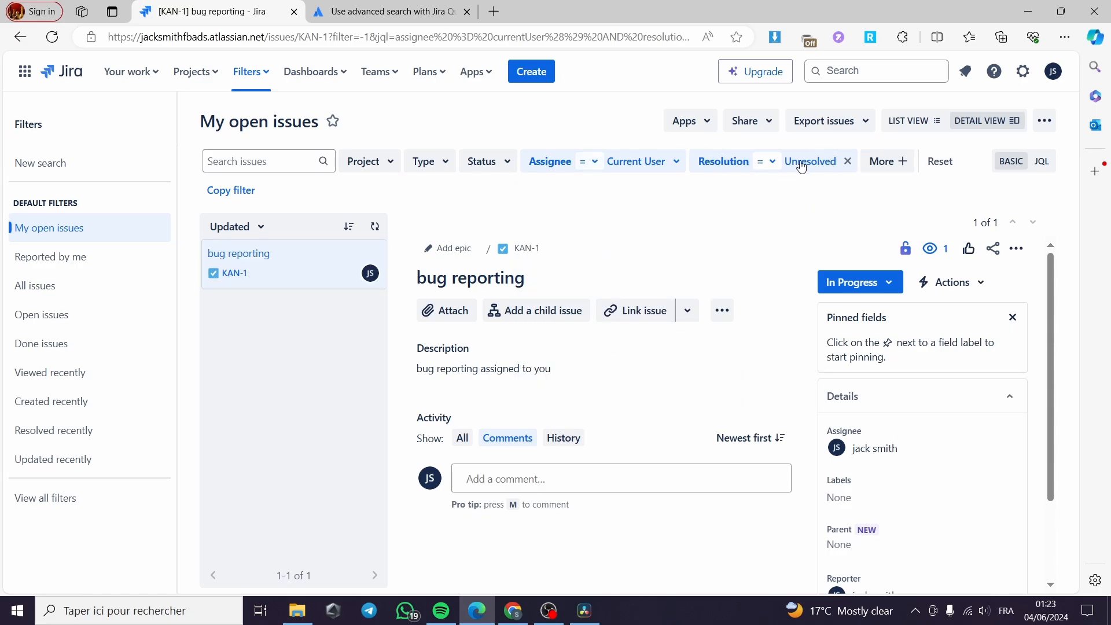
Remove the Resolution filter and browse the additional filter fields listed under More.
left_click(847, 163)
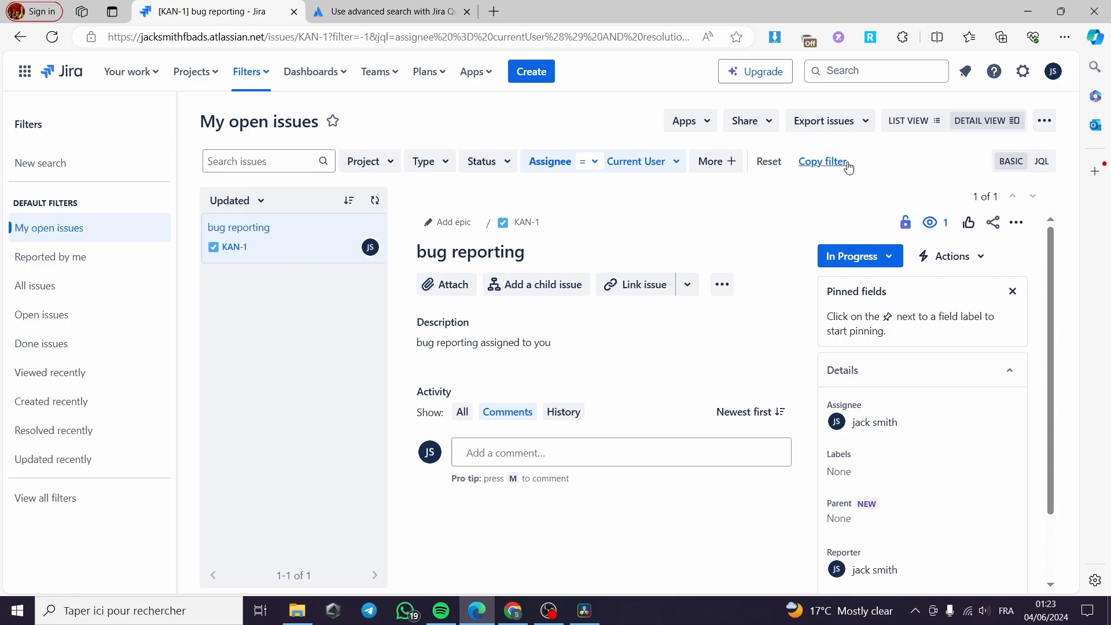
left_click(735, 165)
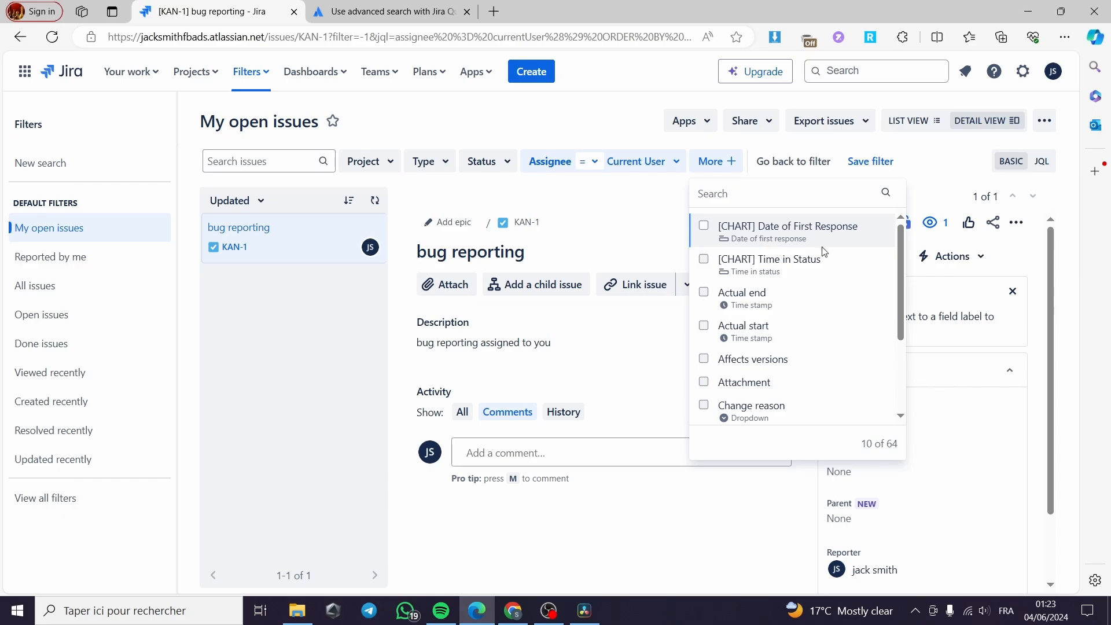
scroll(824, 252, "down", 3)
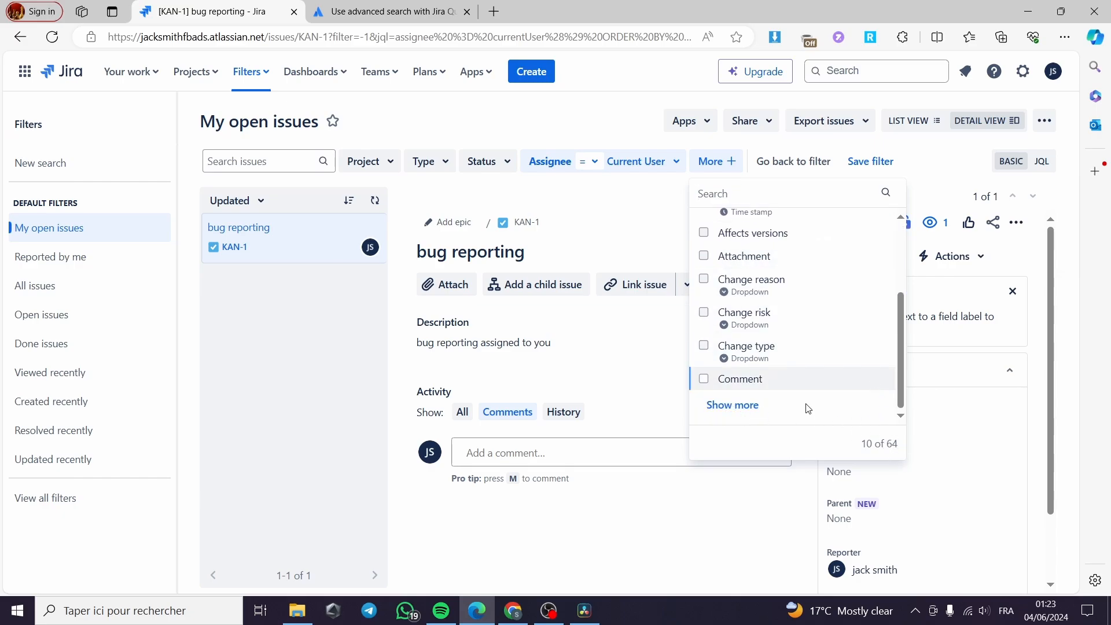
left_click(741, 407)
scroll(827, 367, "down", 3)
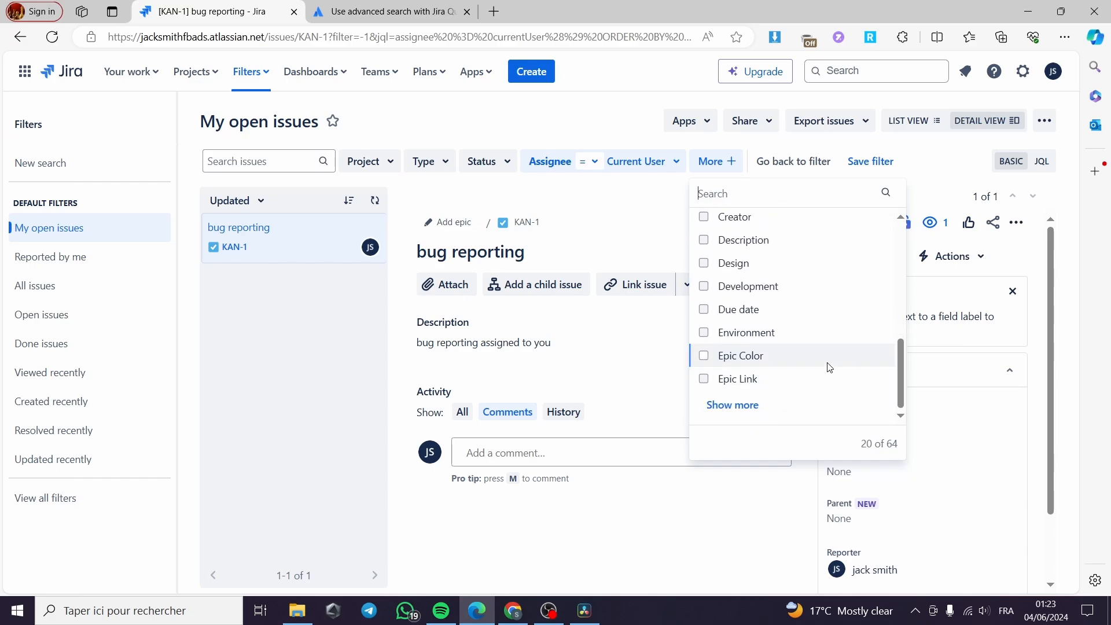
left_click(745, 407)
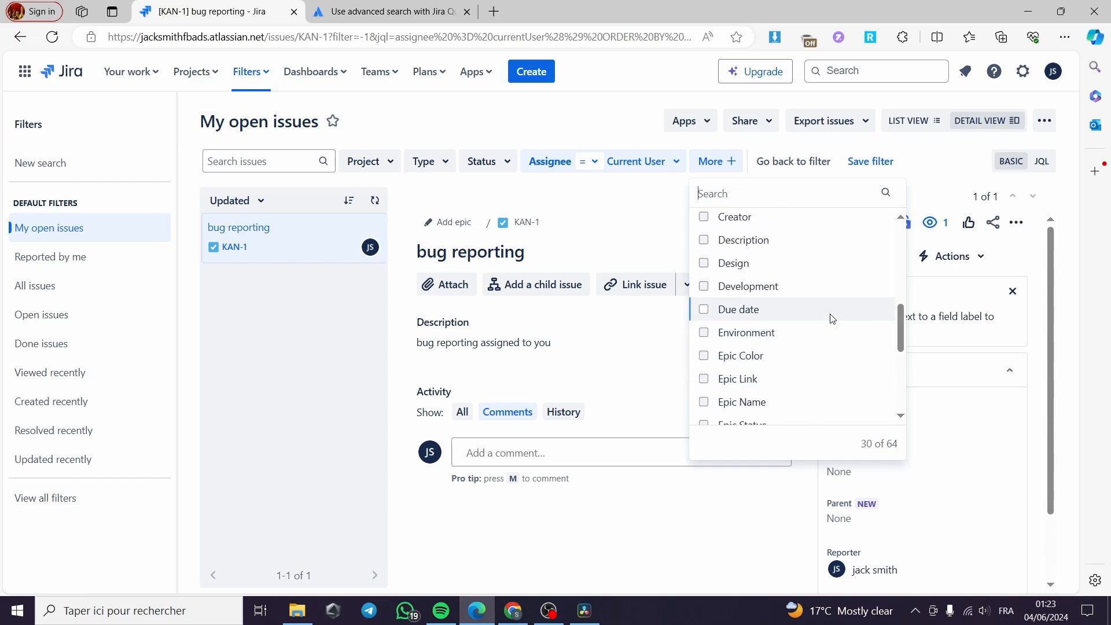
scroll(832, 319, "down", 5)
left_click(741, 407)
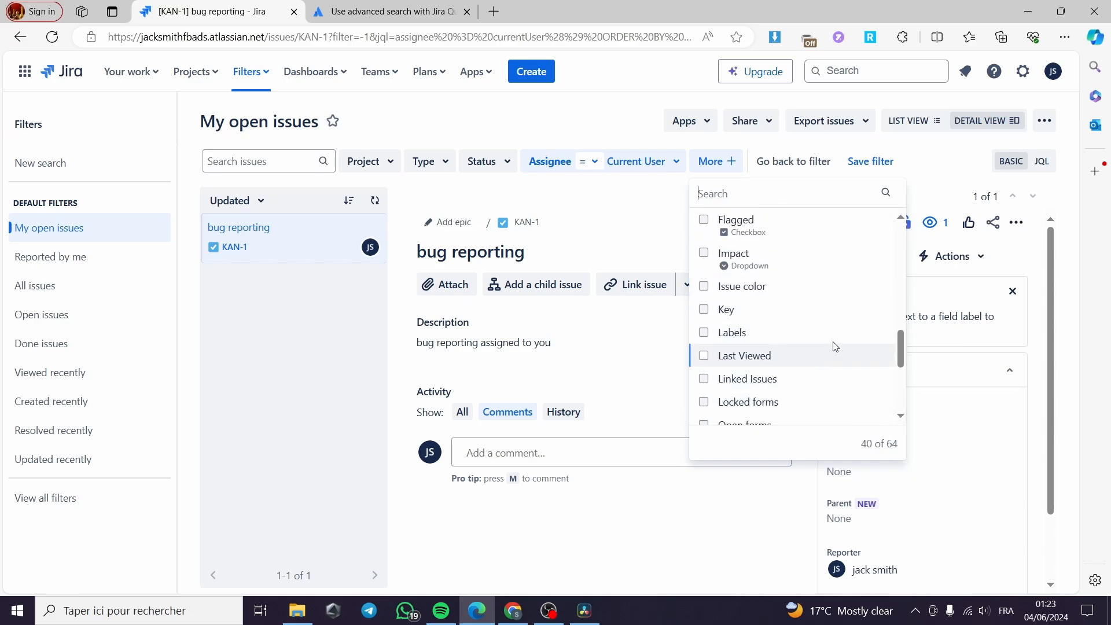
scroll(798, 313, "down", 3)
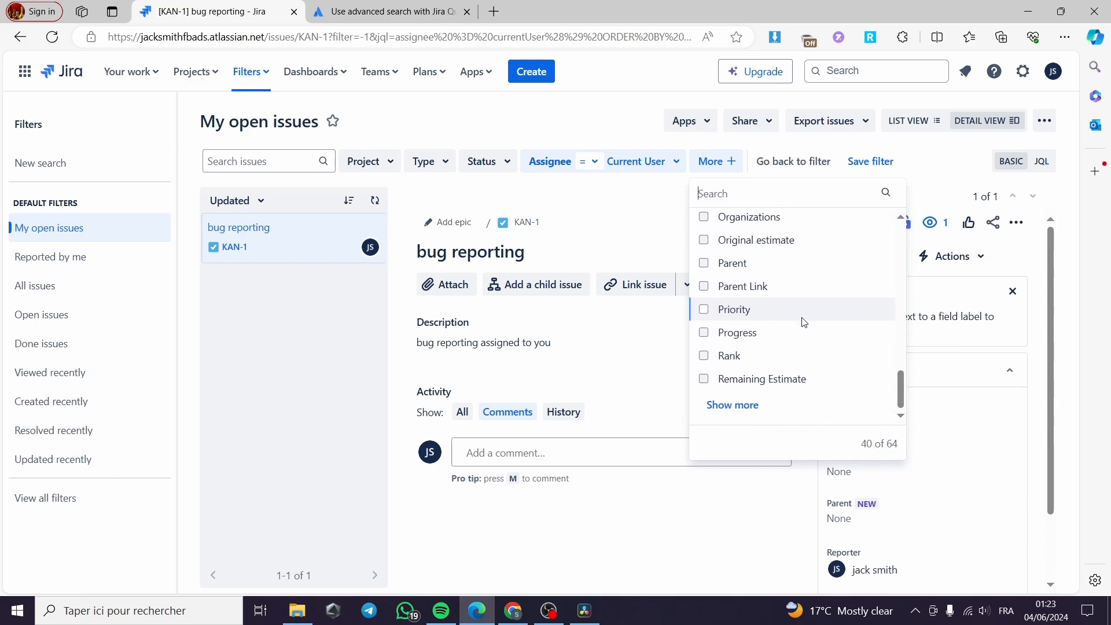
left_click(746, 404)
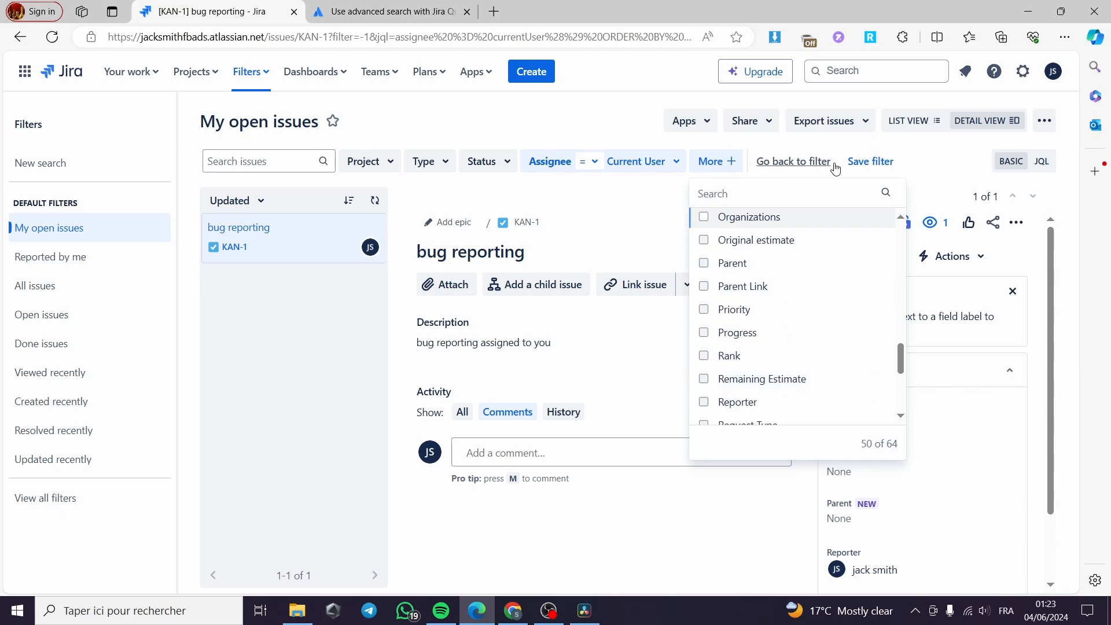
left_click(619, 197)
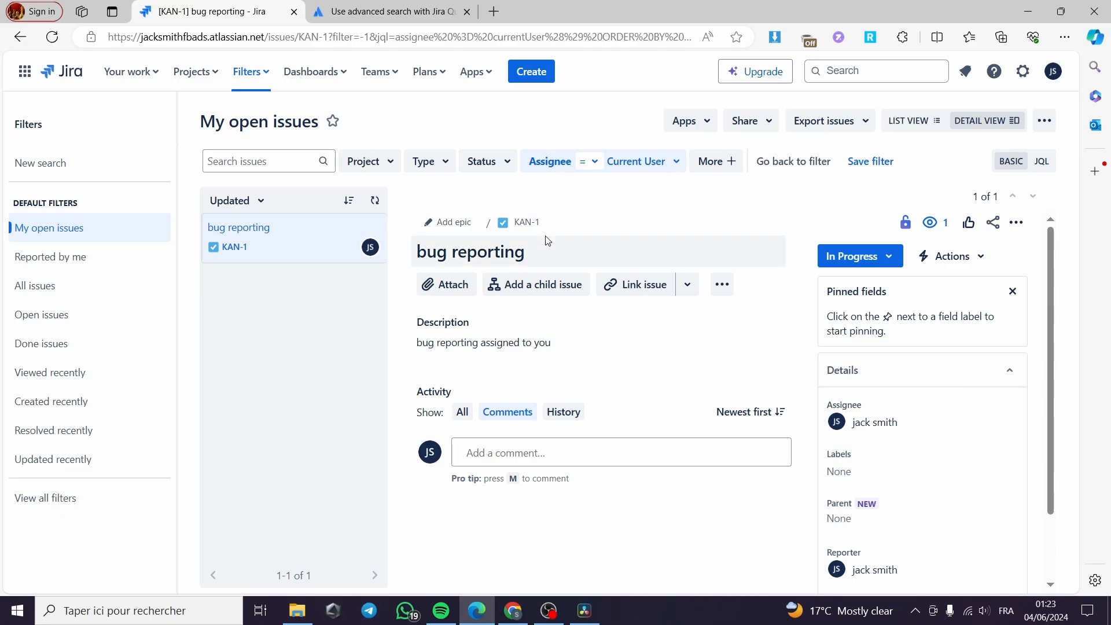
Filter the issues to project My Kanban Project and issue type Task.
left_click(392, 167)
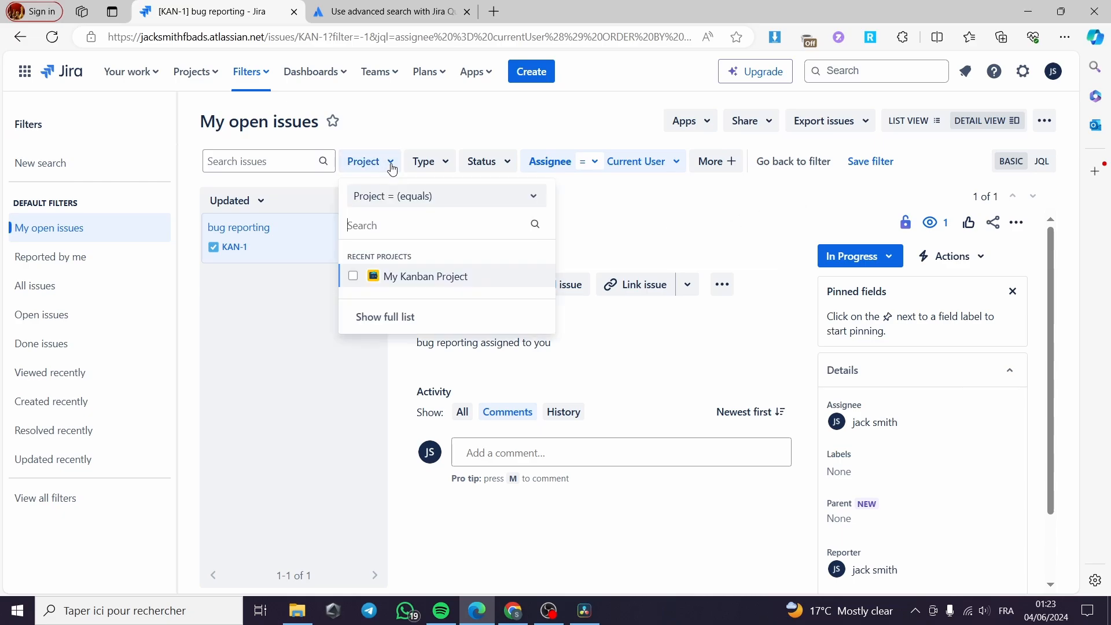
left_click(353, 276)
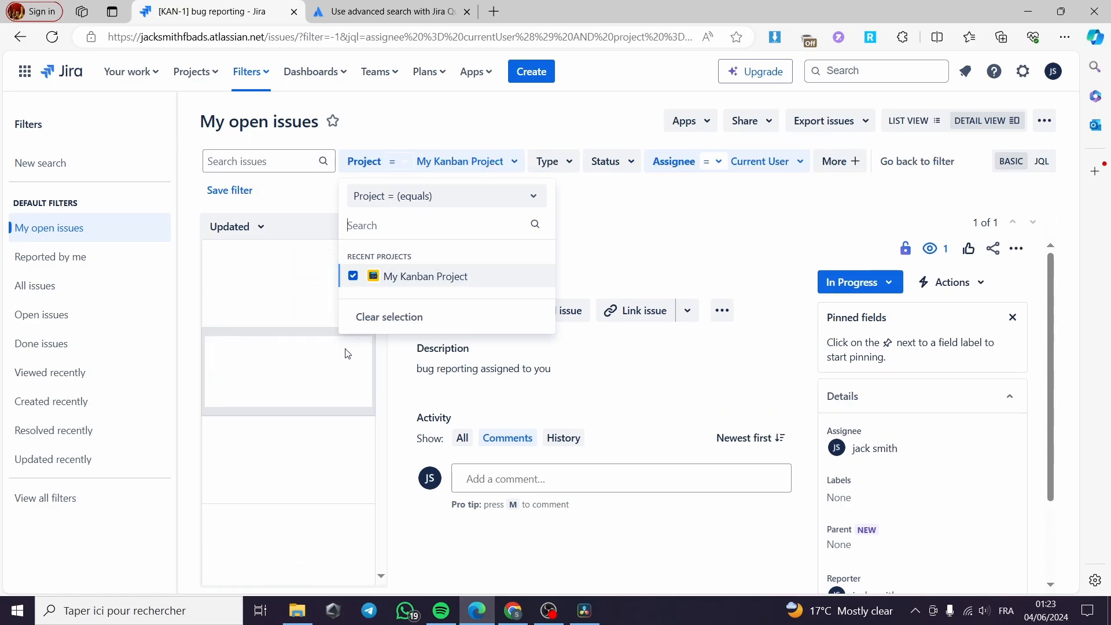
left_click(372, 280)
left_click(565, 164)
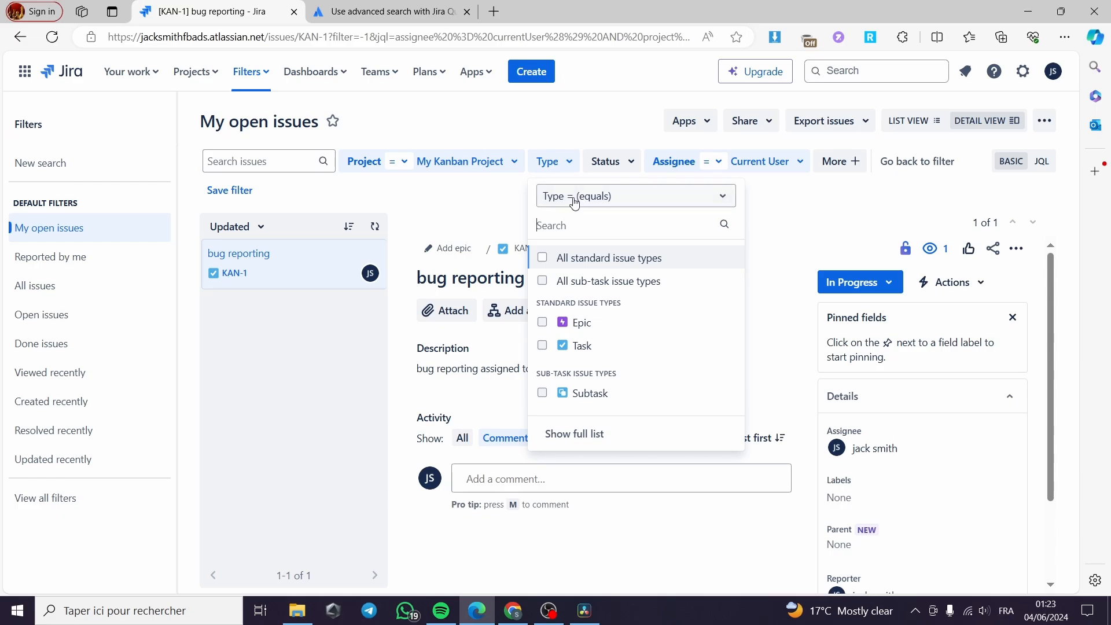
left_click(543, 346)
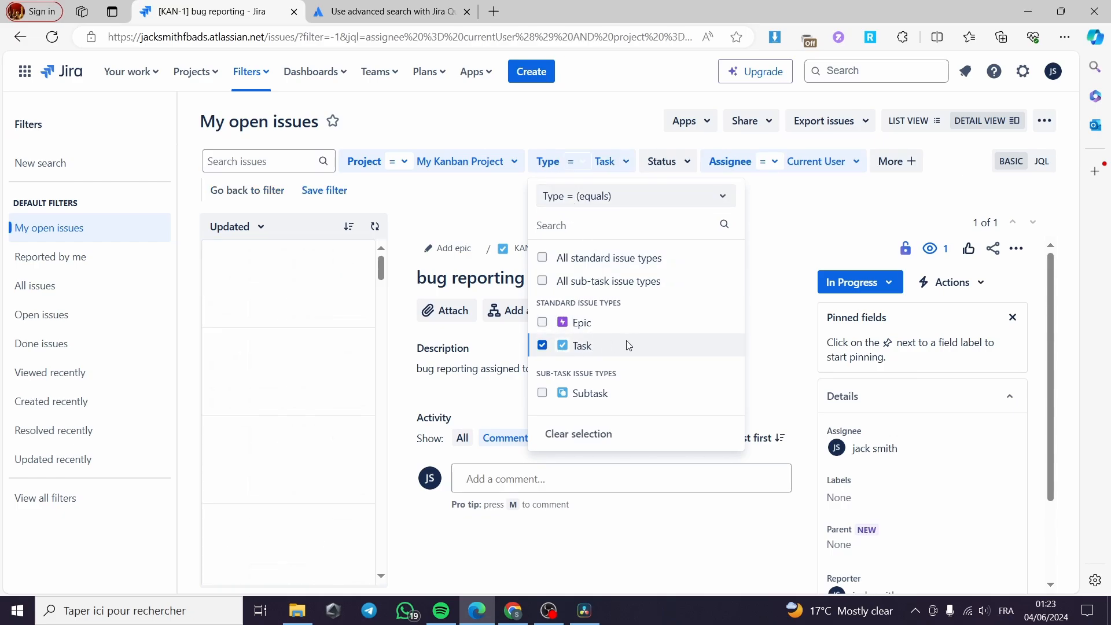
Filter the issues to status In Progress.
left_click(686, 164)
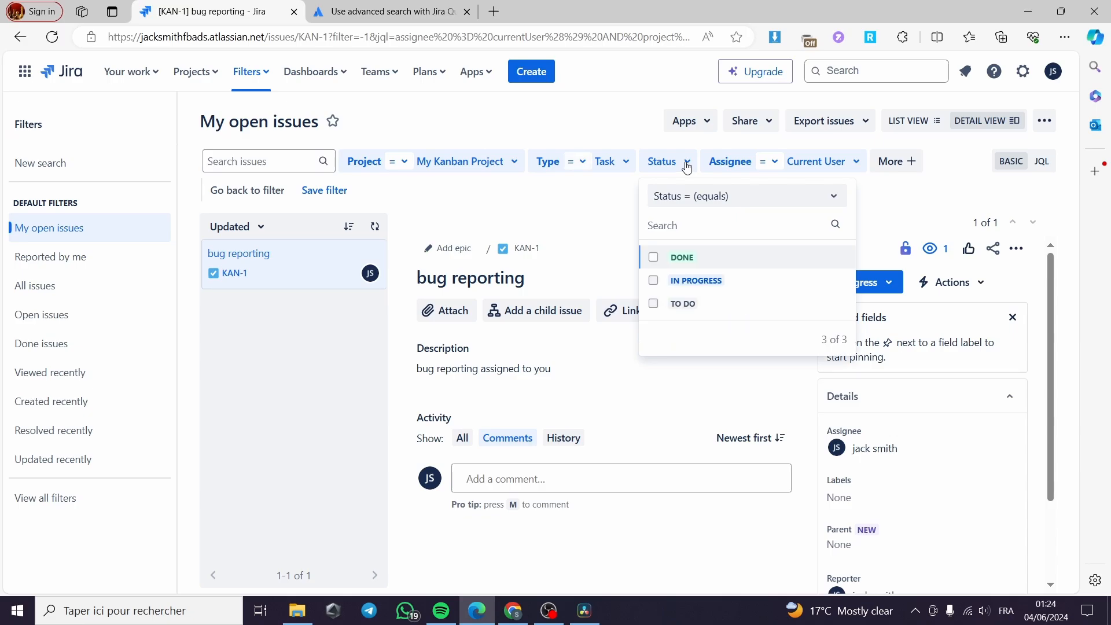
left_click(654, 281)
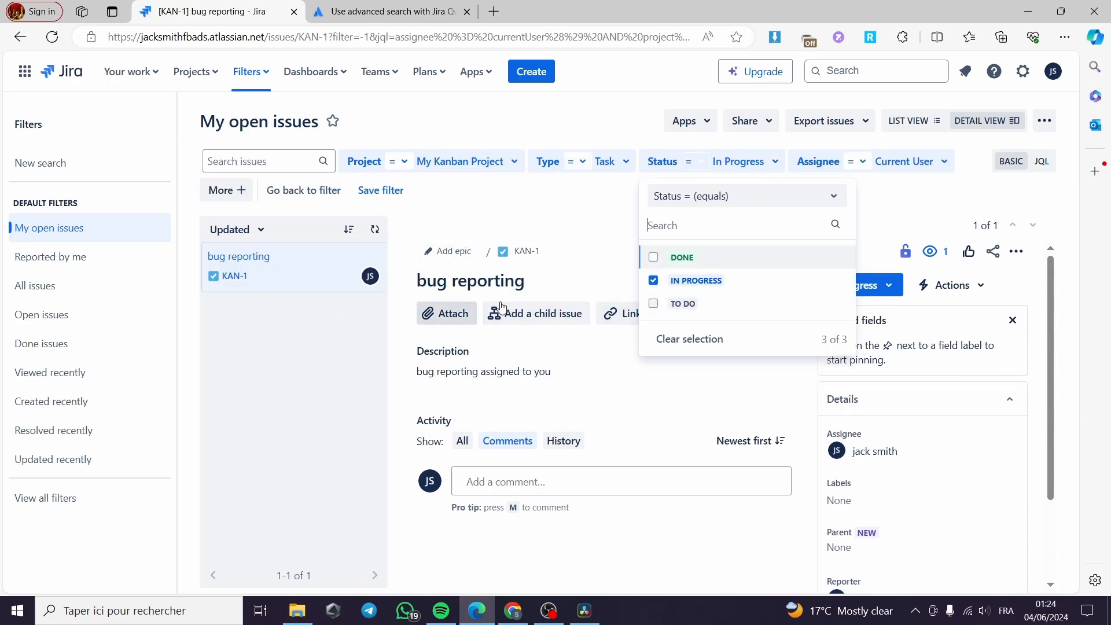
left_click(601, 205)
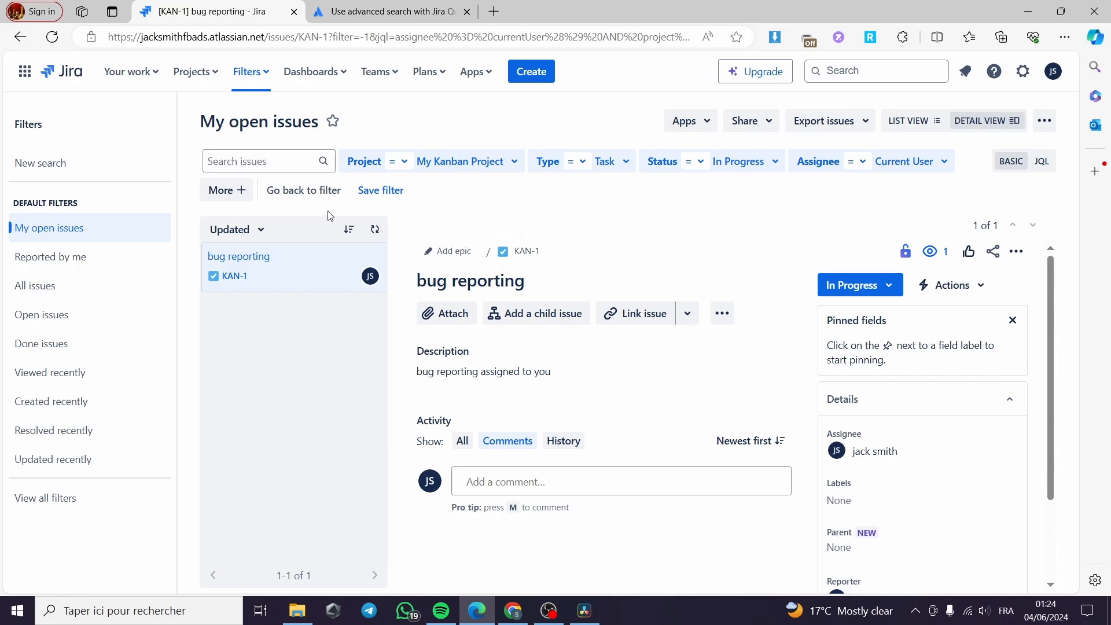
Start saving the current search as a filter named "Bug issues report".
left_click(391, 199)
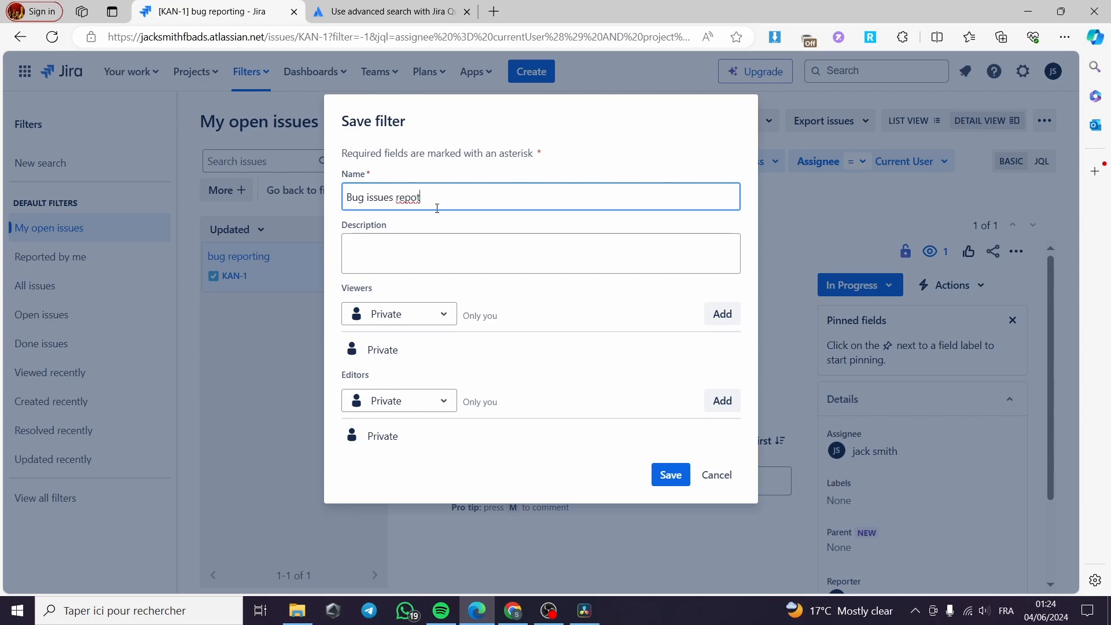
left_click(403, 256)
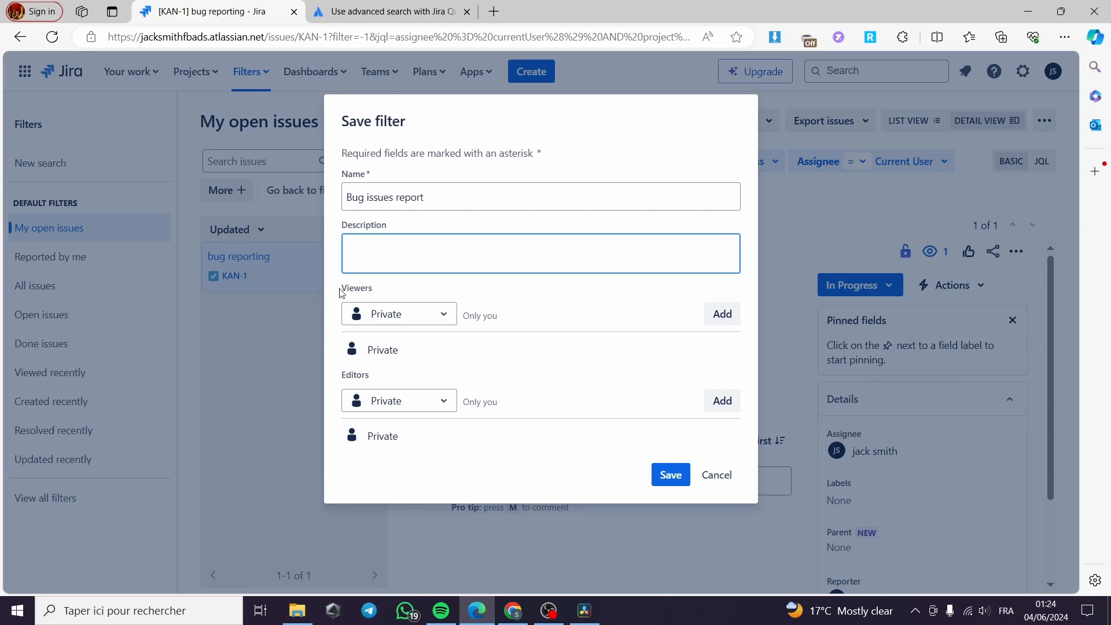
Try the different viewer sharing types for the filter, ending on Project.
left_click(440, 317)
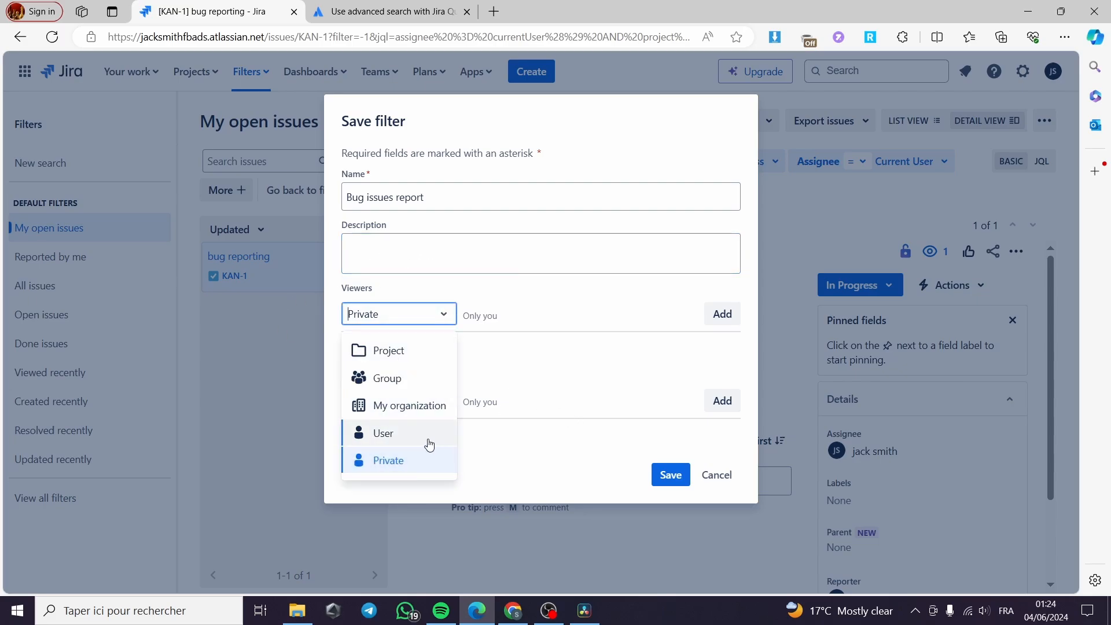
left_click(428, 444)
left_click(435, 319)
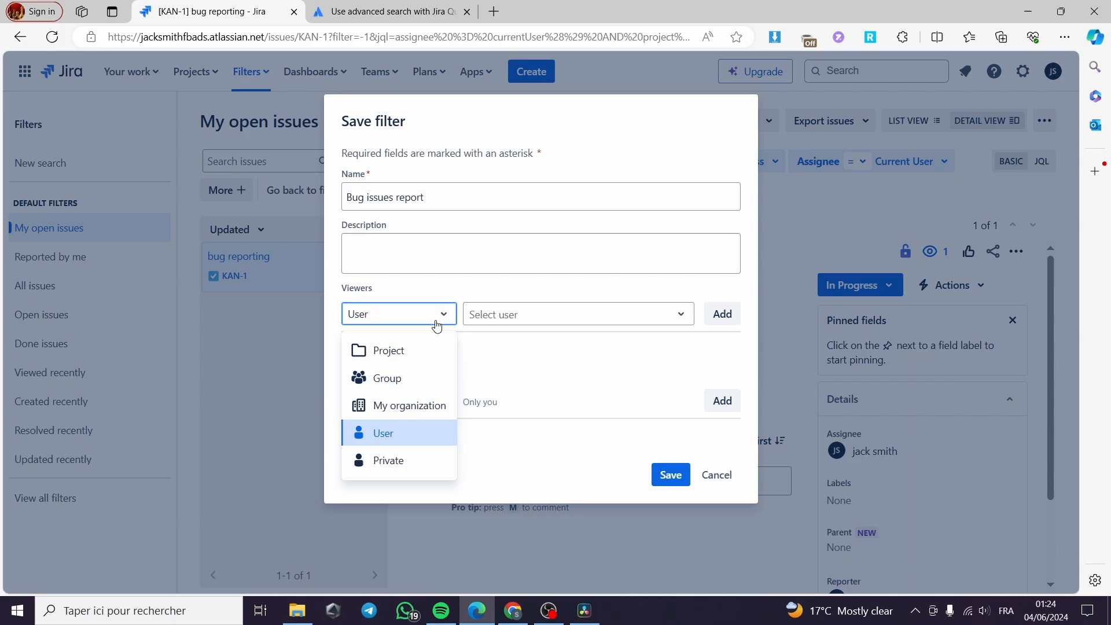
left_click(421, 359)
left_click(446, 314)
left_click(404, 381)
left_click(429, 319)
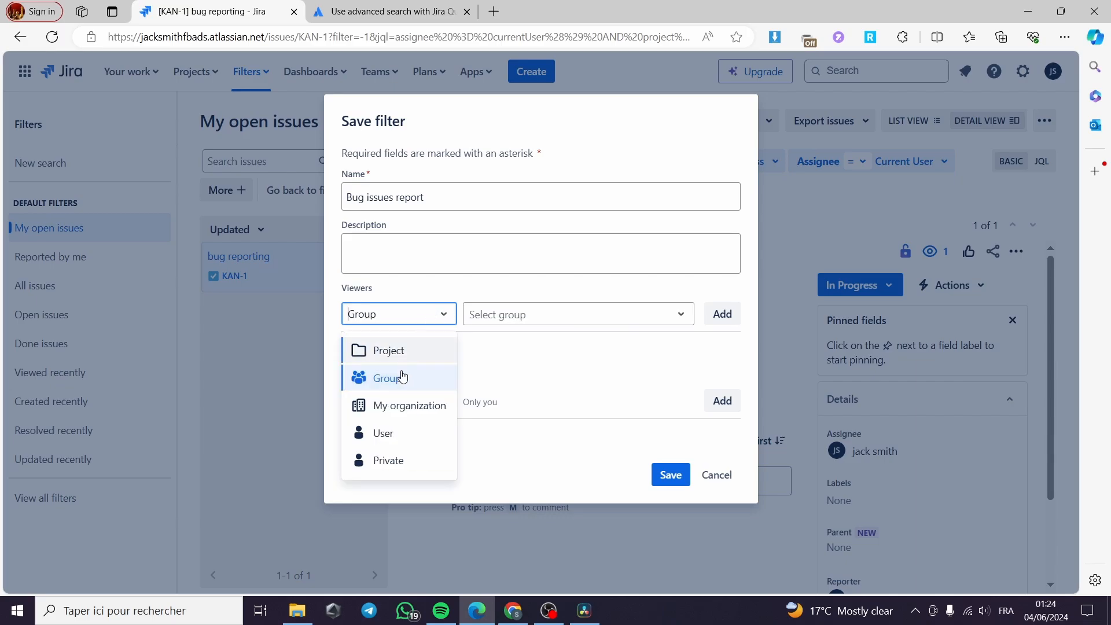
left_click(397, 404)
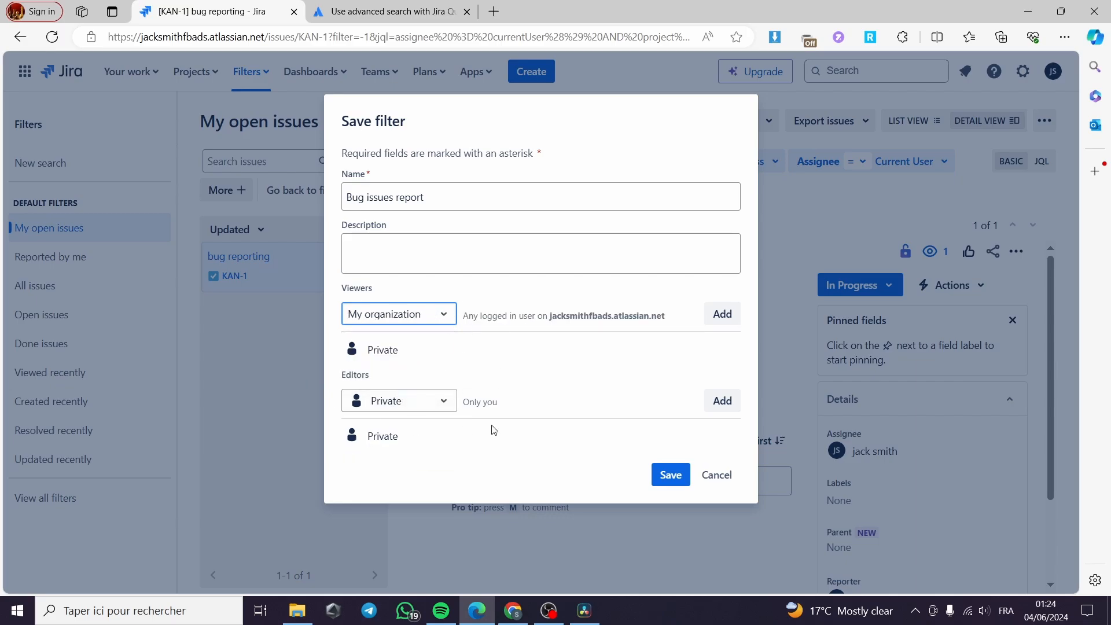
left_click(440, 313)
left_click(405, 351)
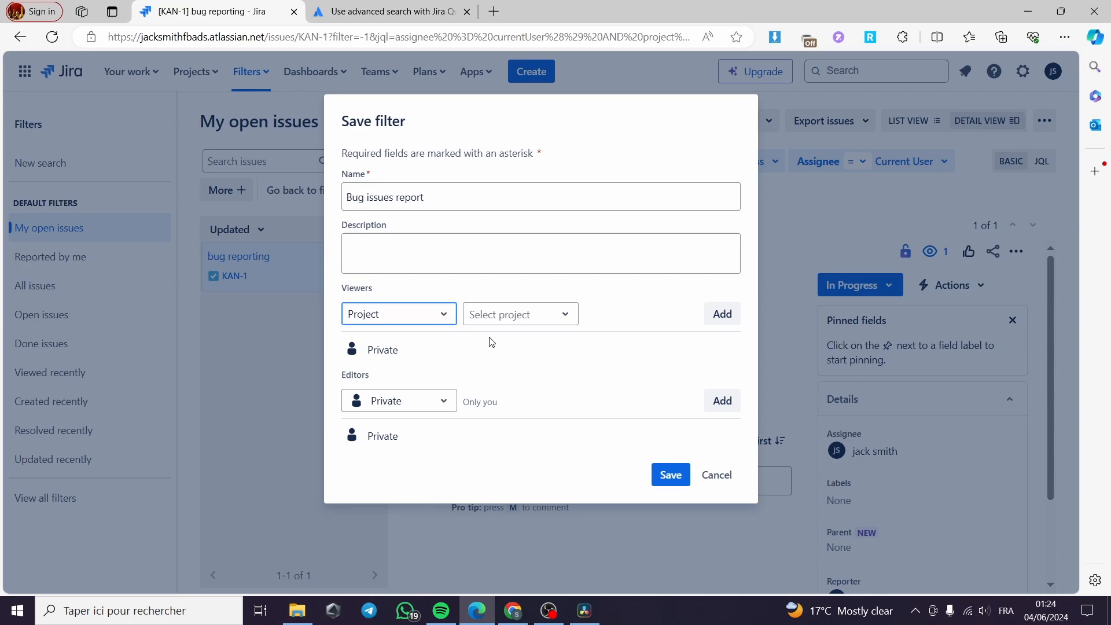
Share the filter with viewers from My Kanban Project, all roles.
left_click(566, 316)
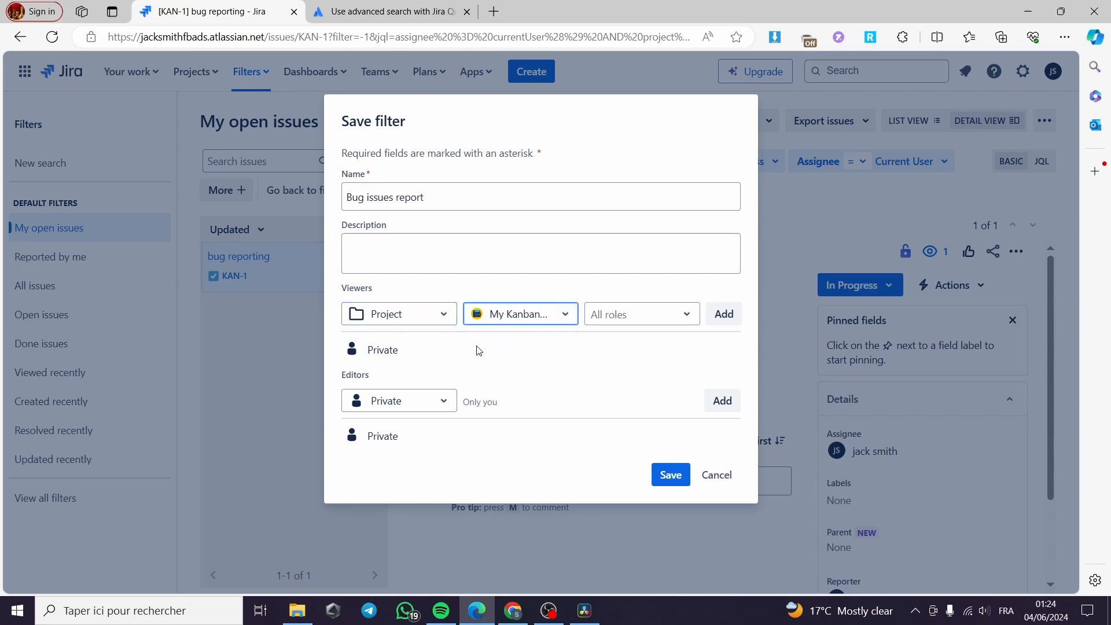
left_click(635, 318)
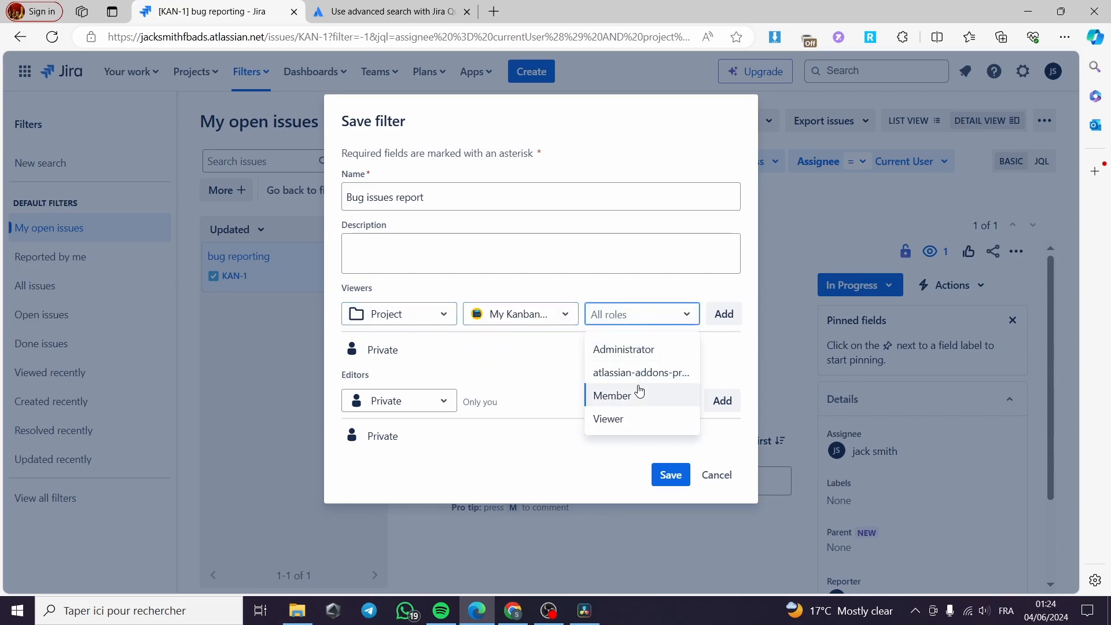
left_click(699, 263)
left_click(678, 323)
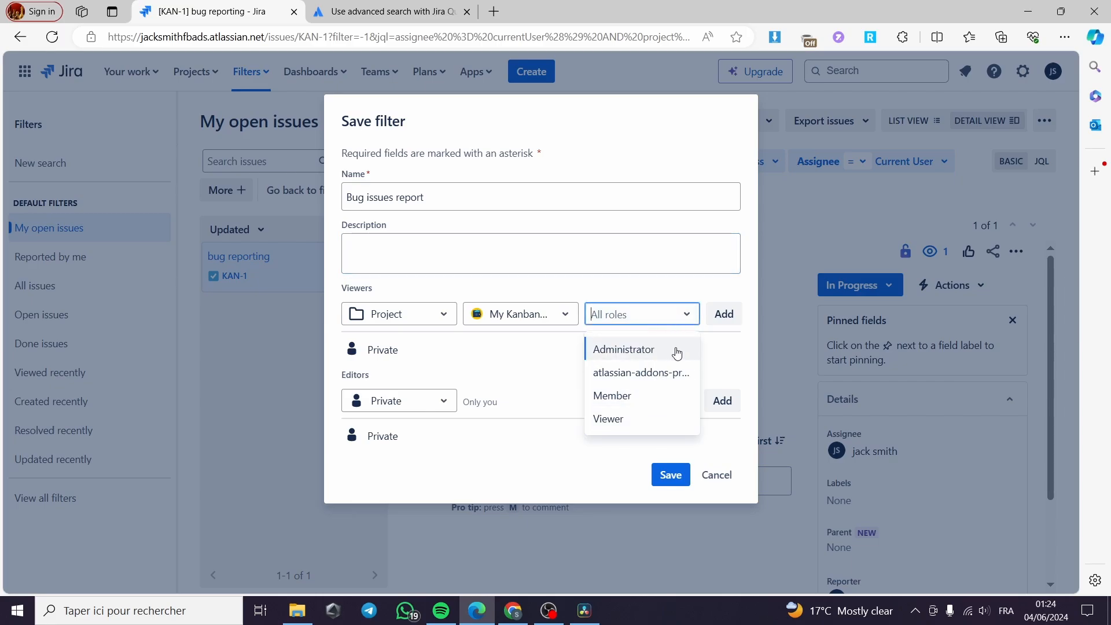
left_click(717, 271)
left_click(721, 313)
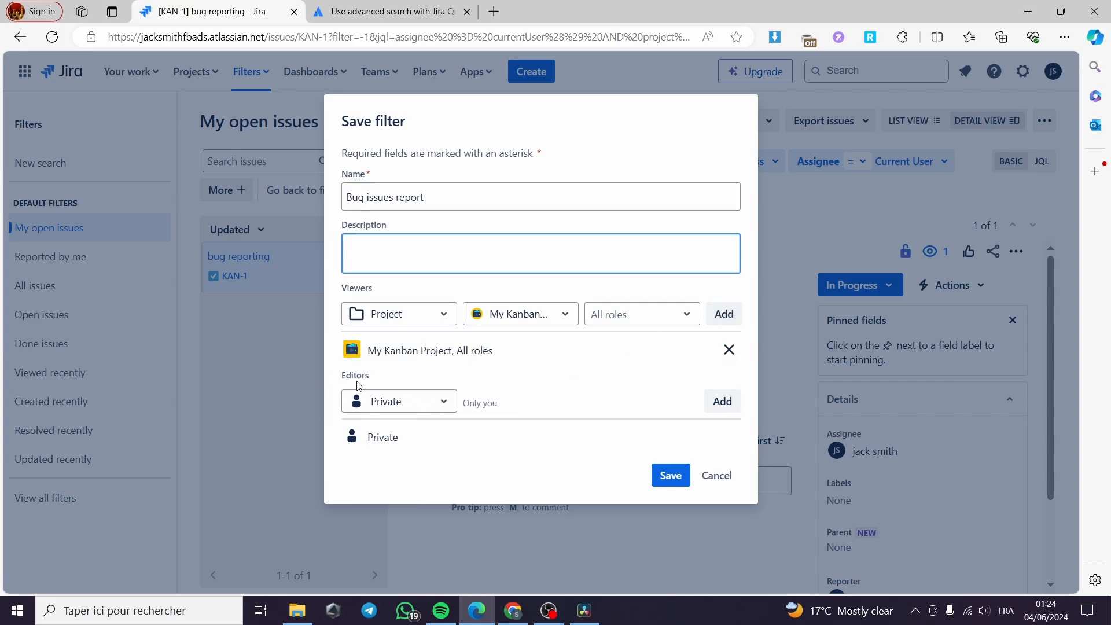
Add My Kanban Project, all roles, as editors of the filter and save it.
left_click(435, 408)
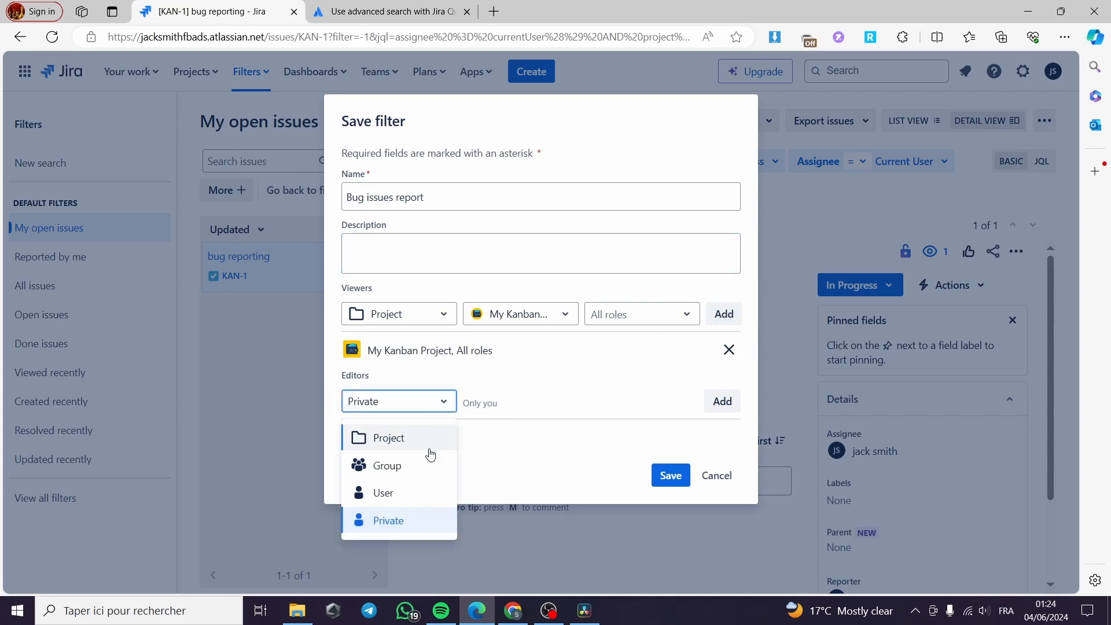
left_click(431, 449)
left_click(446, 405)
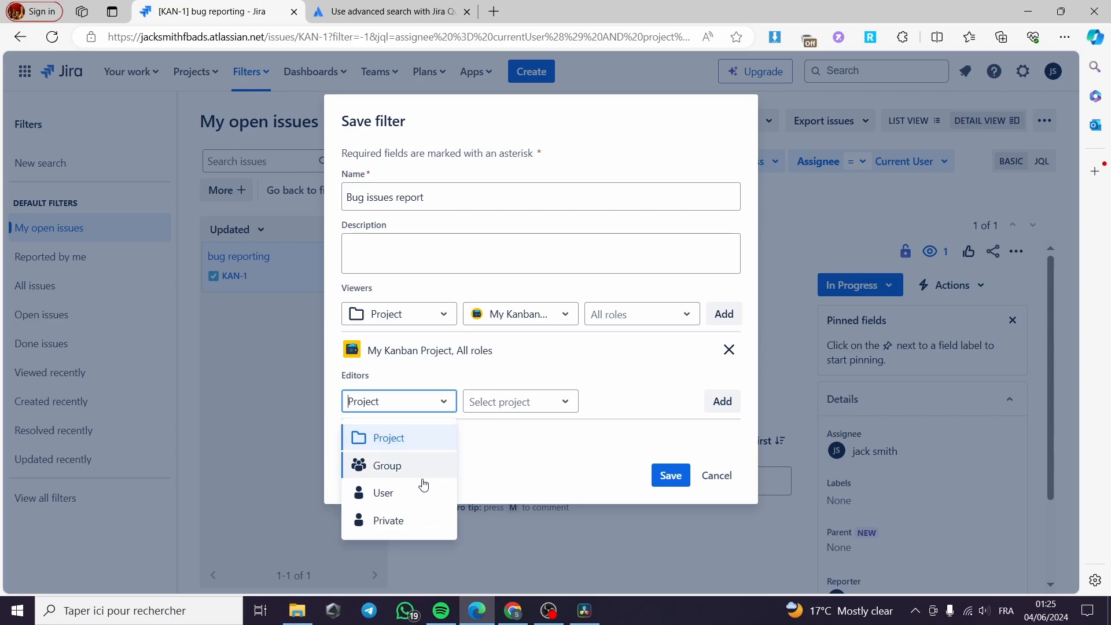
left_click(423, 493)
left_click(613, 410)
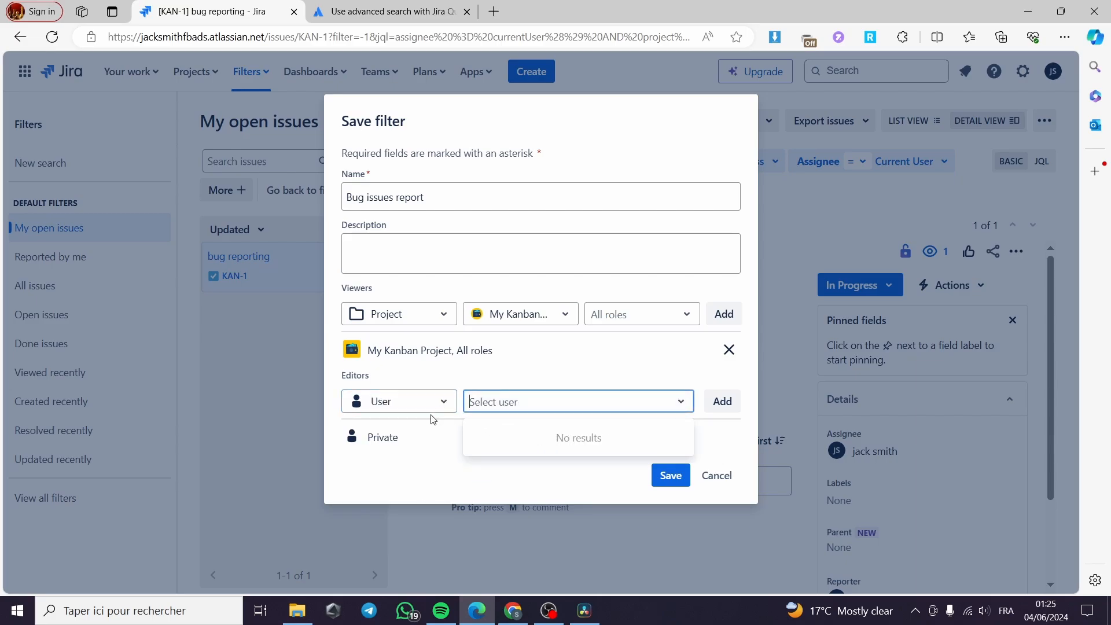
left_click(445, 401)
left_click(410, 442)
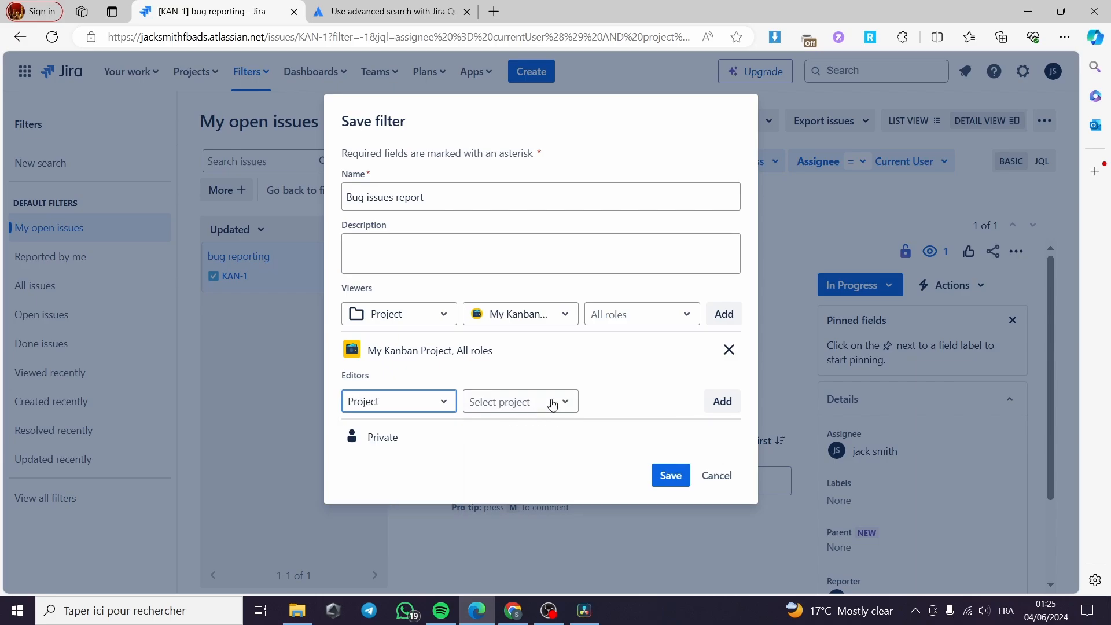
left_click(554, 403)
left_click(503, 442)
left_click(723, 401)
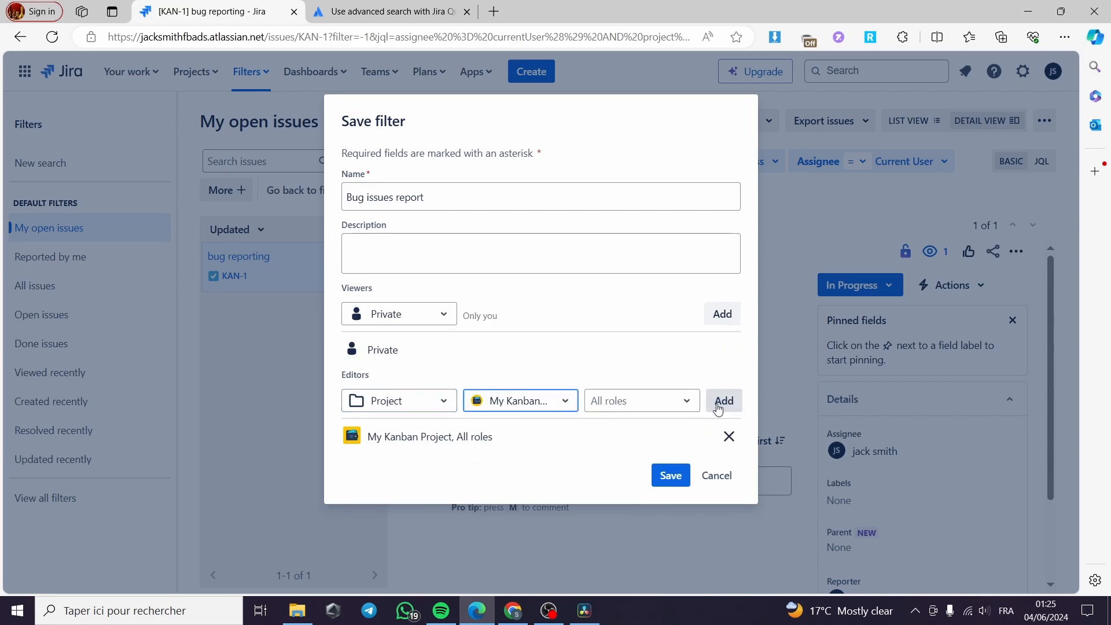
left_click(671, 483)
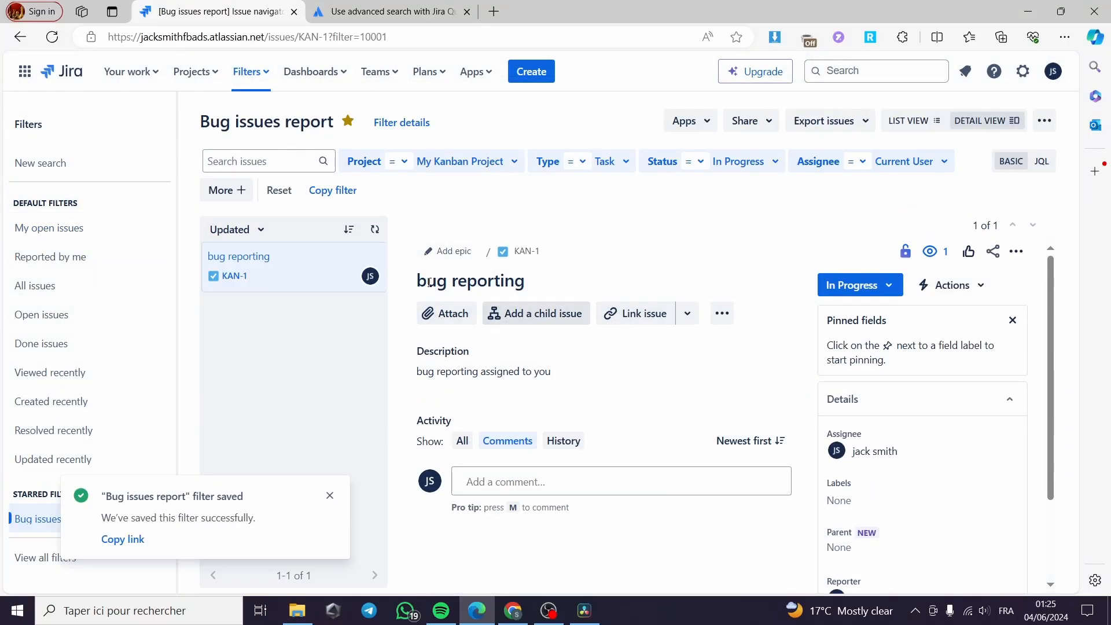
Open the saved Bug issues report filter and view the list of all saved filters.
left_click(259, 73)
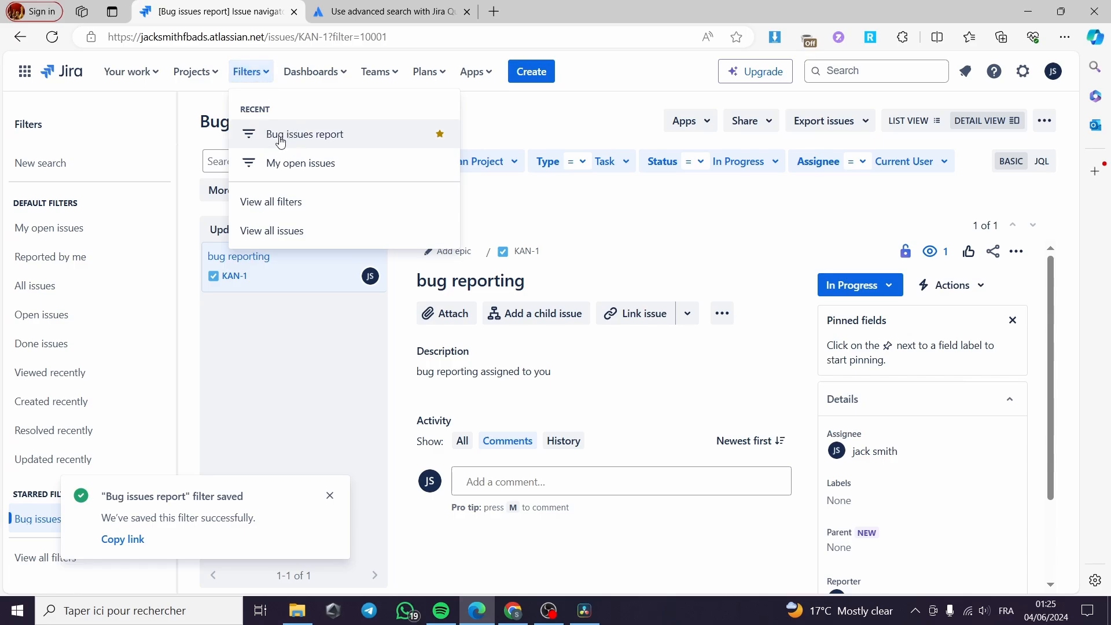
left_click(344, 136)
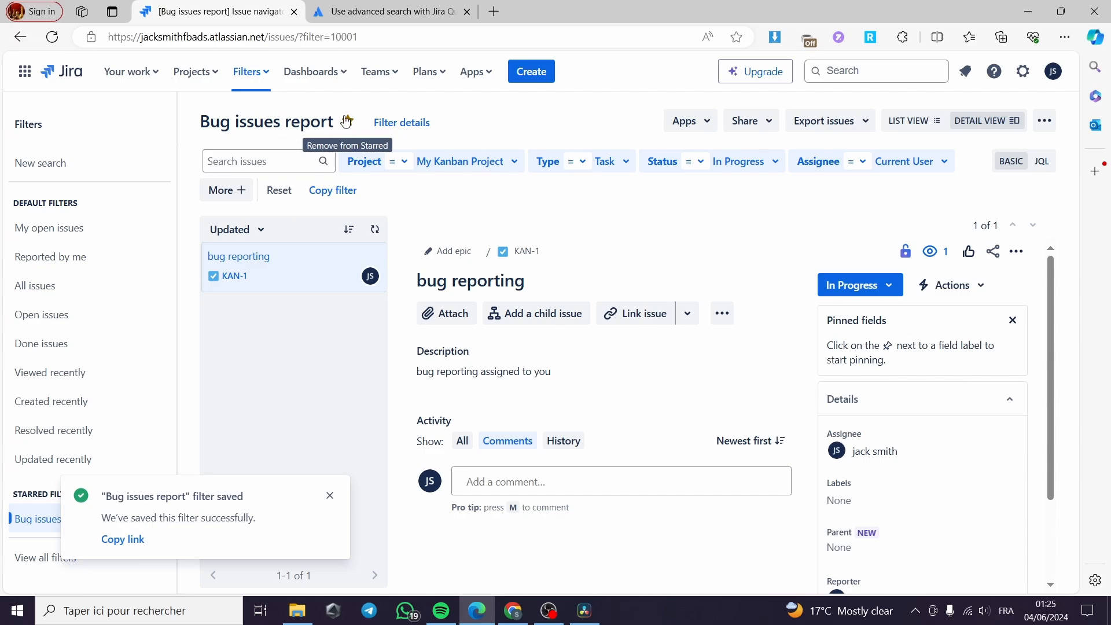
left_click(265, 75)
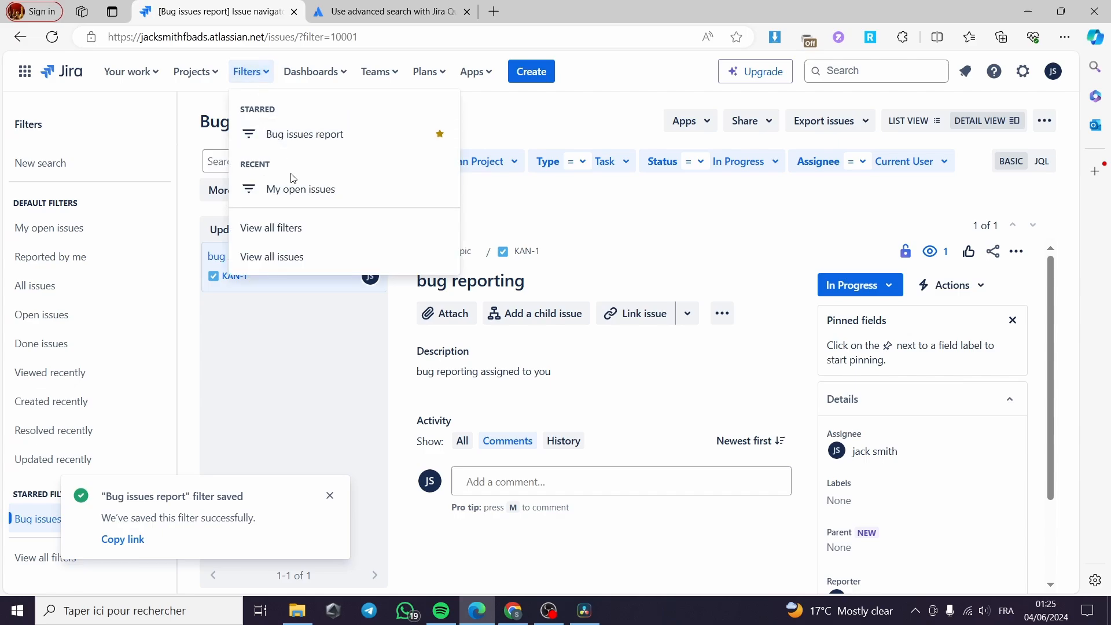
left_click(287, 226)
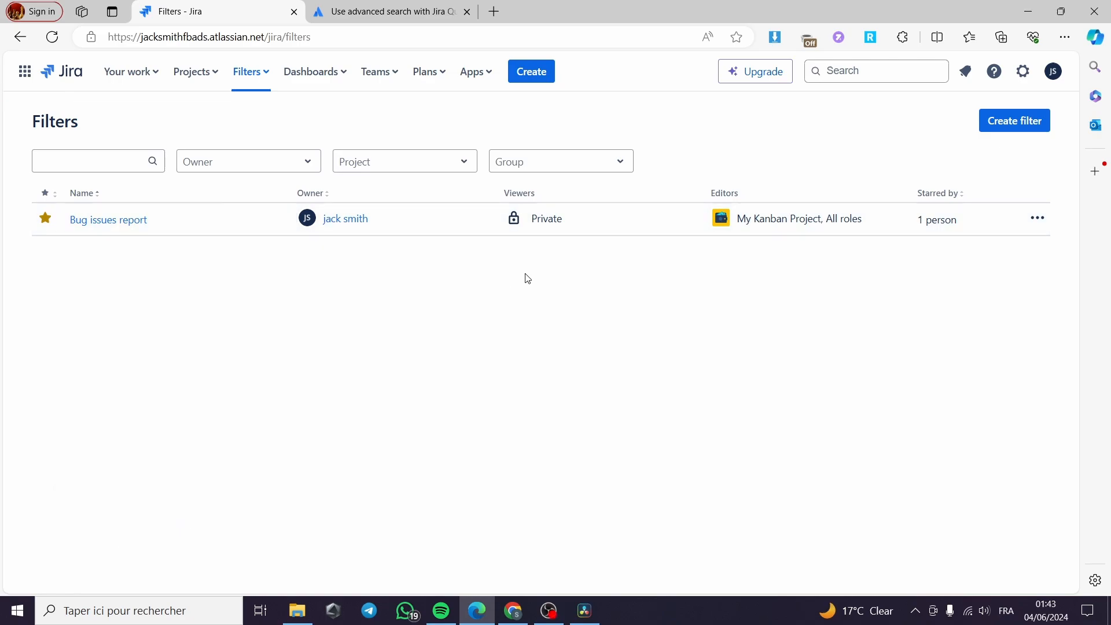
View all issues and inspect the bug surveillance issue's details.
left_click(263, 75)
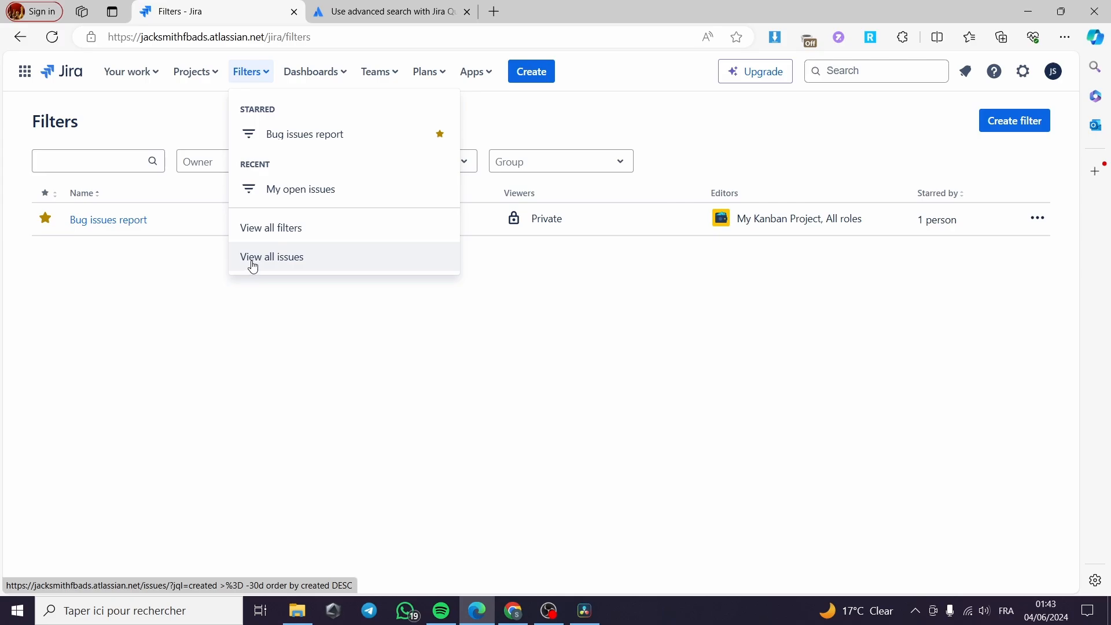
left_click(298, 261)
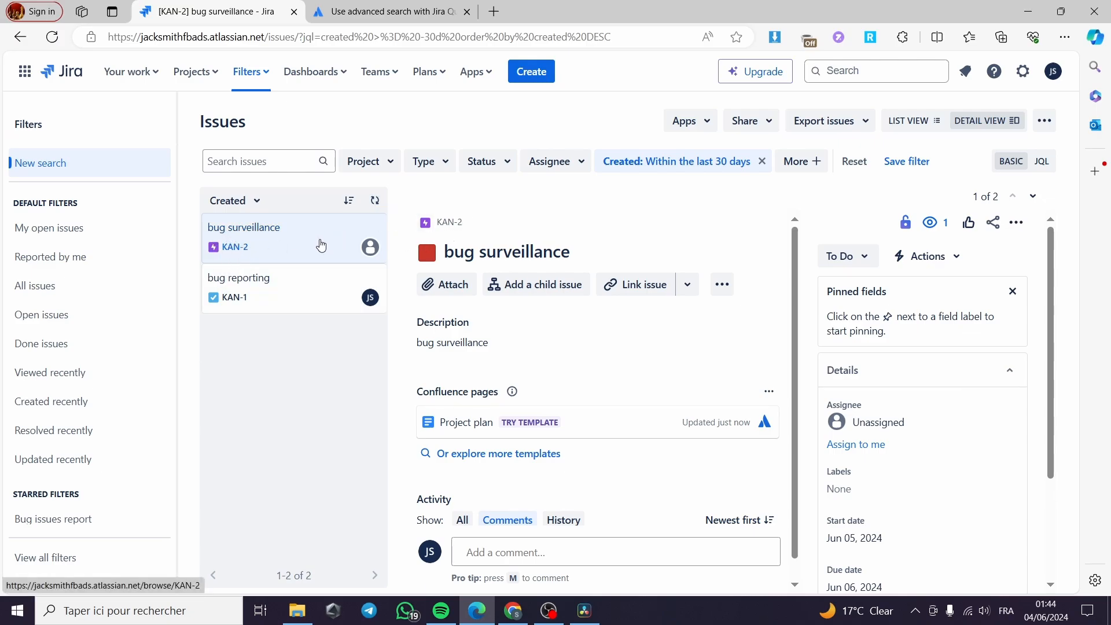
left_click(321, 245)
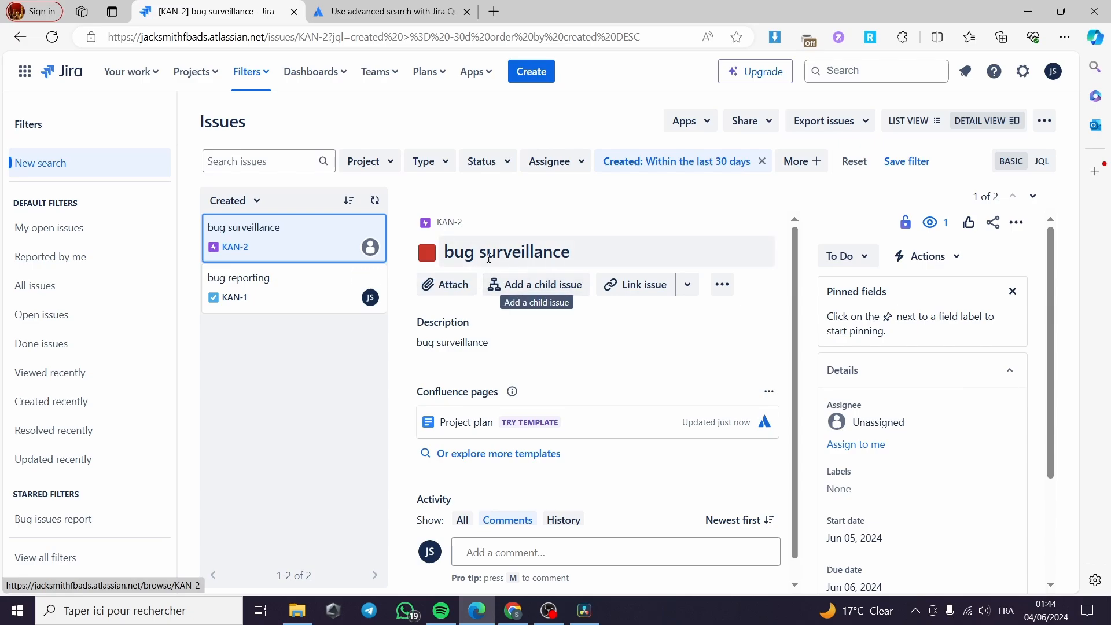
scroll(512, 262, "down", 1)
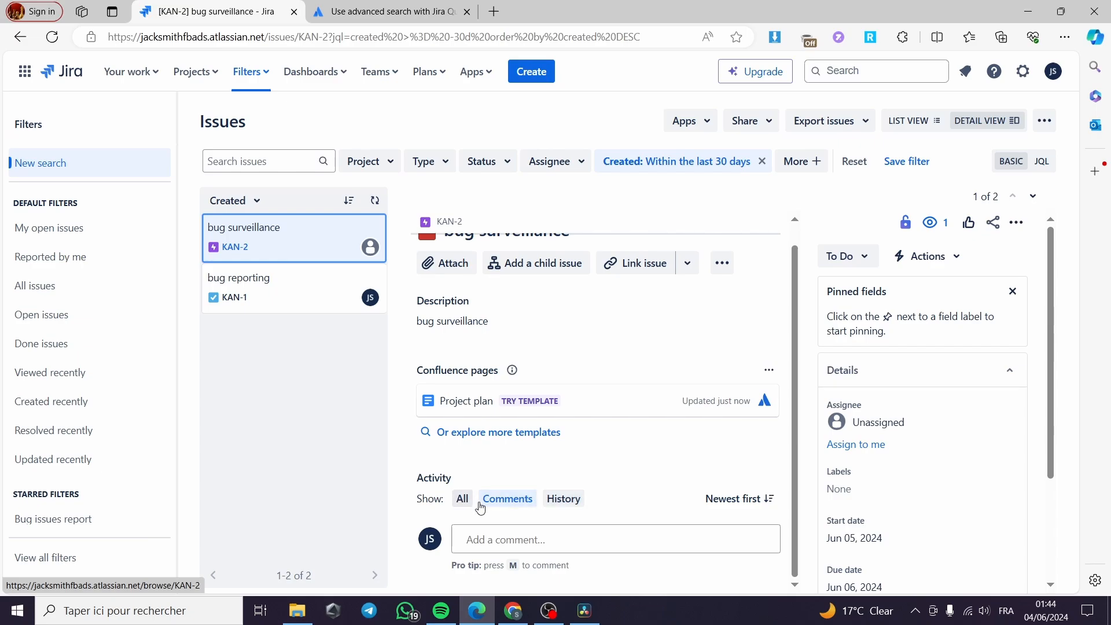
scroll(521, 463, "up", 1)
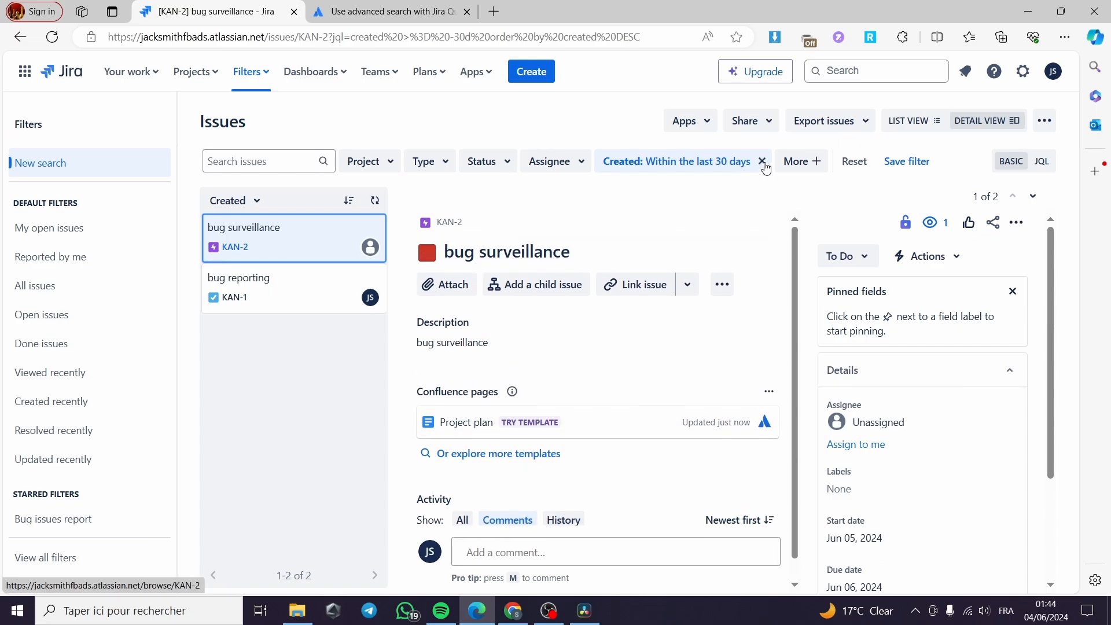
Remove the Created date filter and filter the issues to project My Kanban Project.
left_click(762, 161)
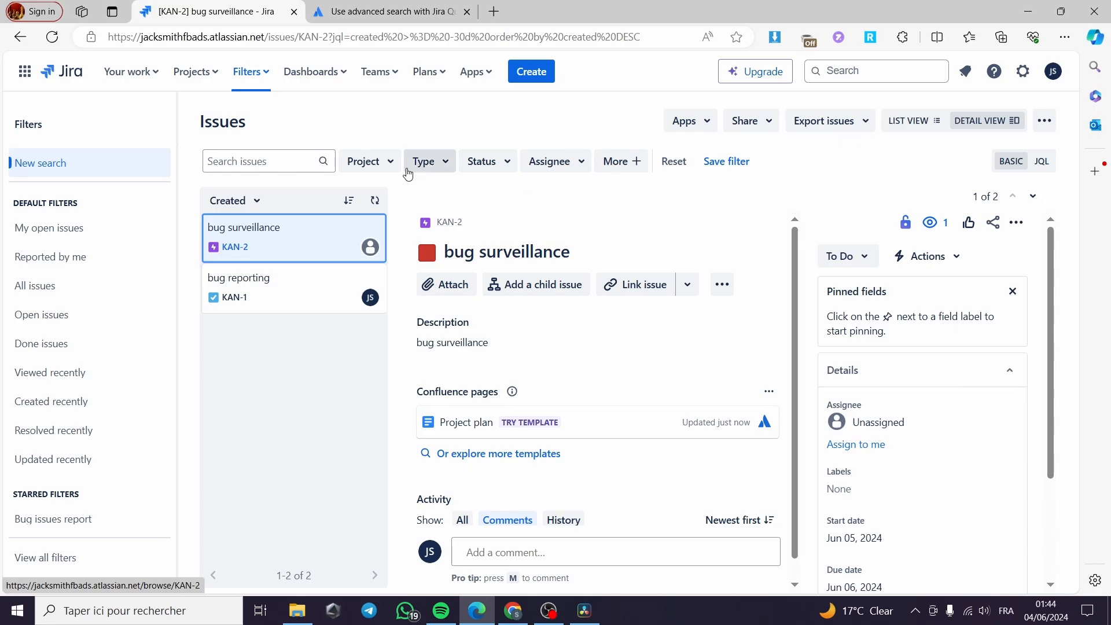
left_click(389, 164)
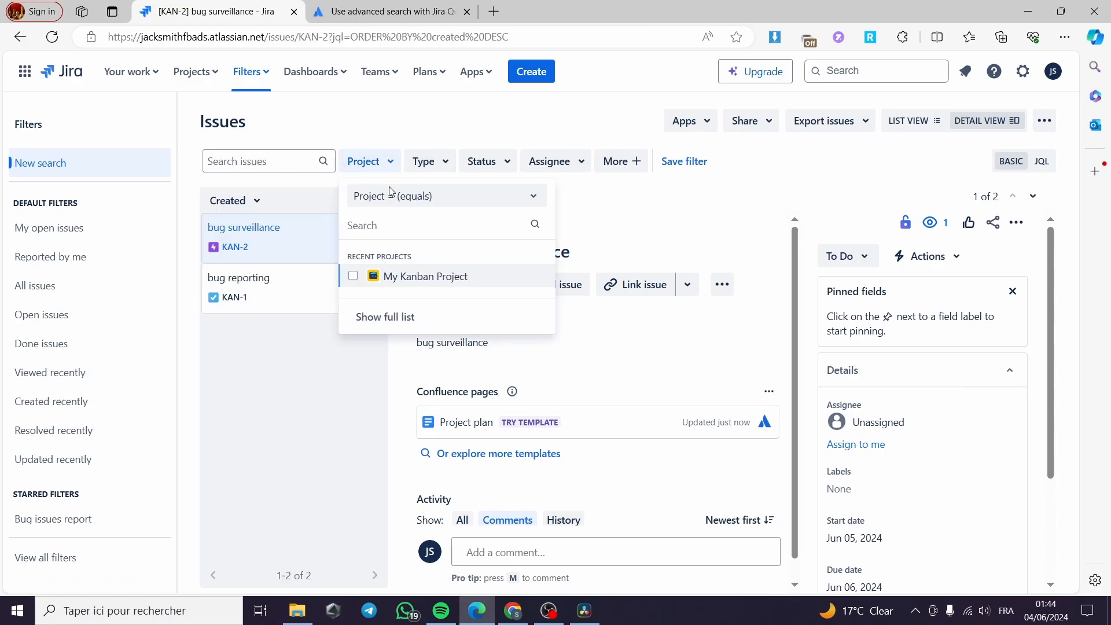
left_click(353, 276)
left_click(625, 223)
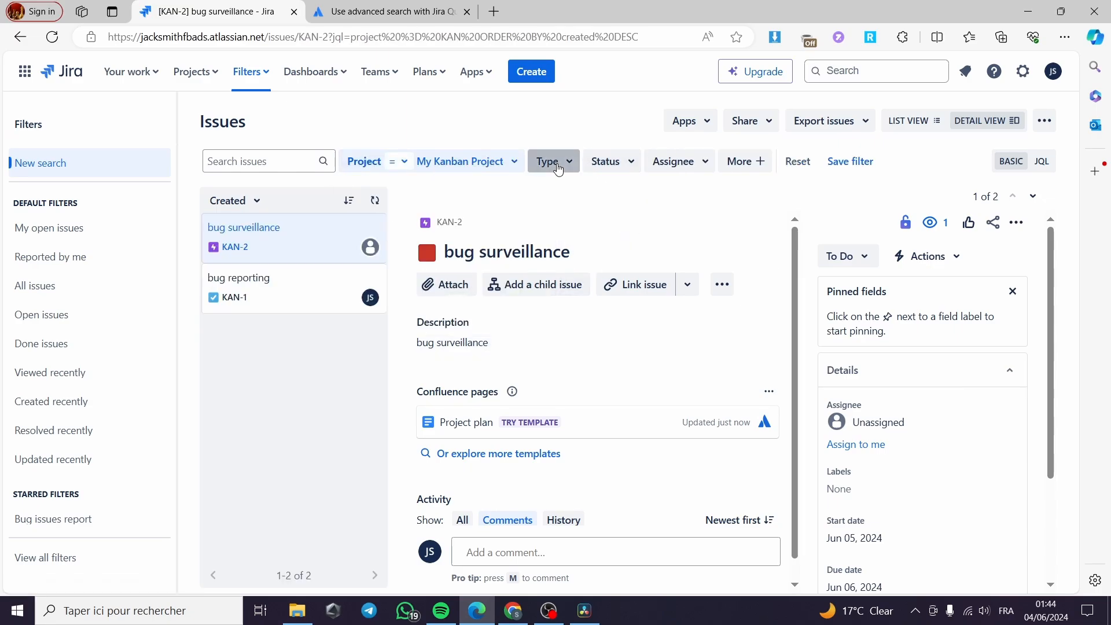
Filter the issue type to Epic and open the Status filter options.
left_click(558, 168)
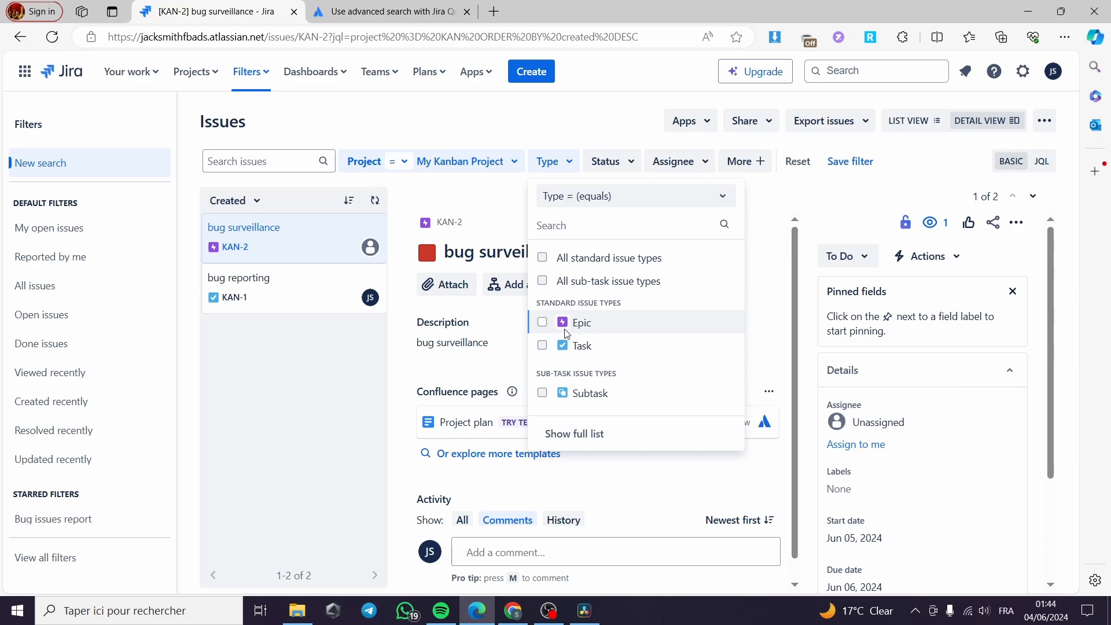
left_click(542, 323)
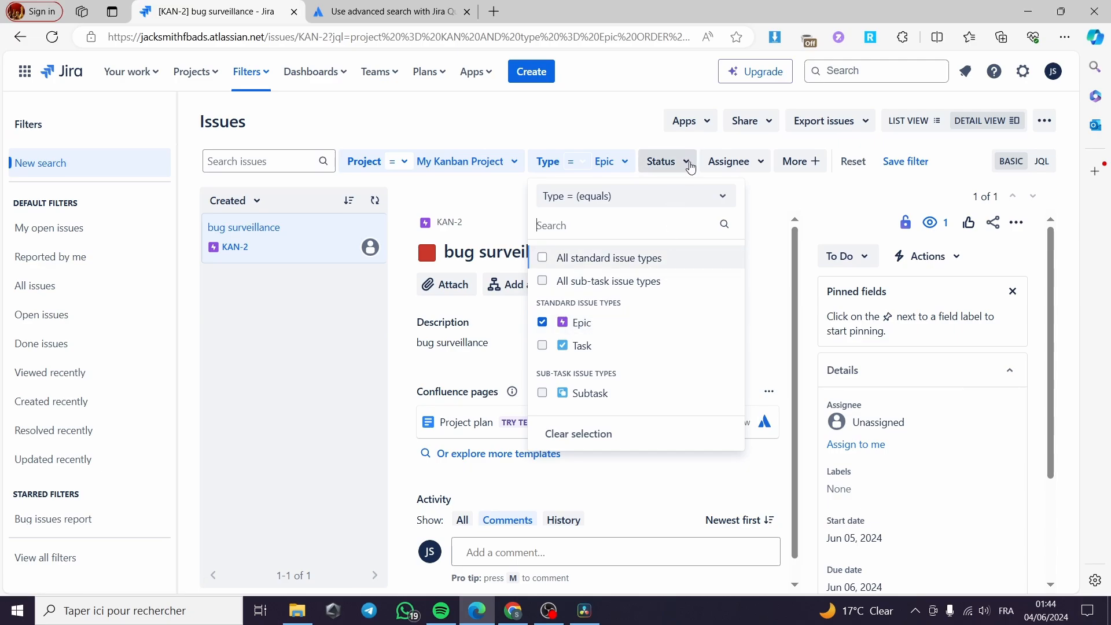
left_click(689, 165)
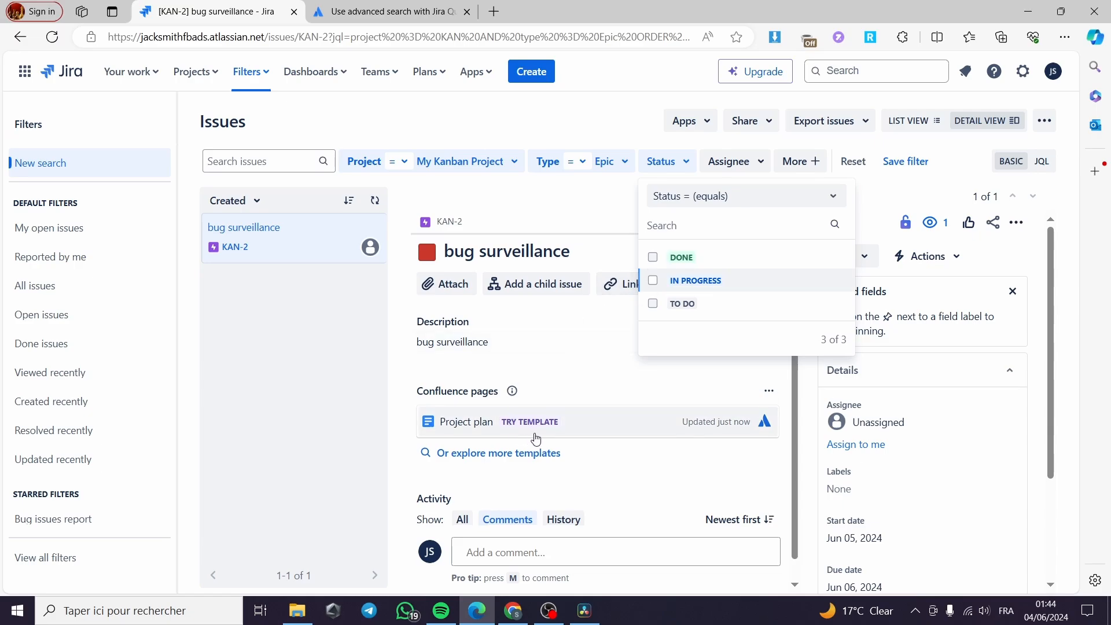
Try the In Progress and Done statuses, then filter the status to To Do.
scroll(524, 434, "down", 1)
scroll(537, 439, "up", 1)
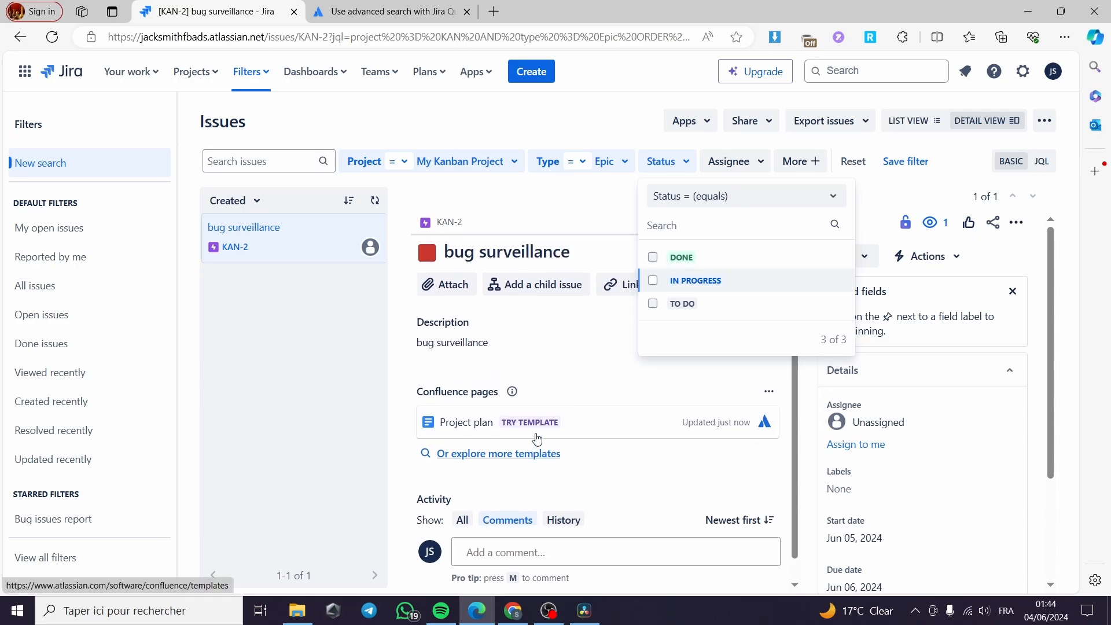
left_click(653, 281)
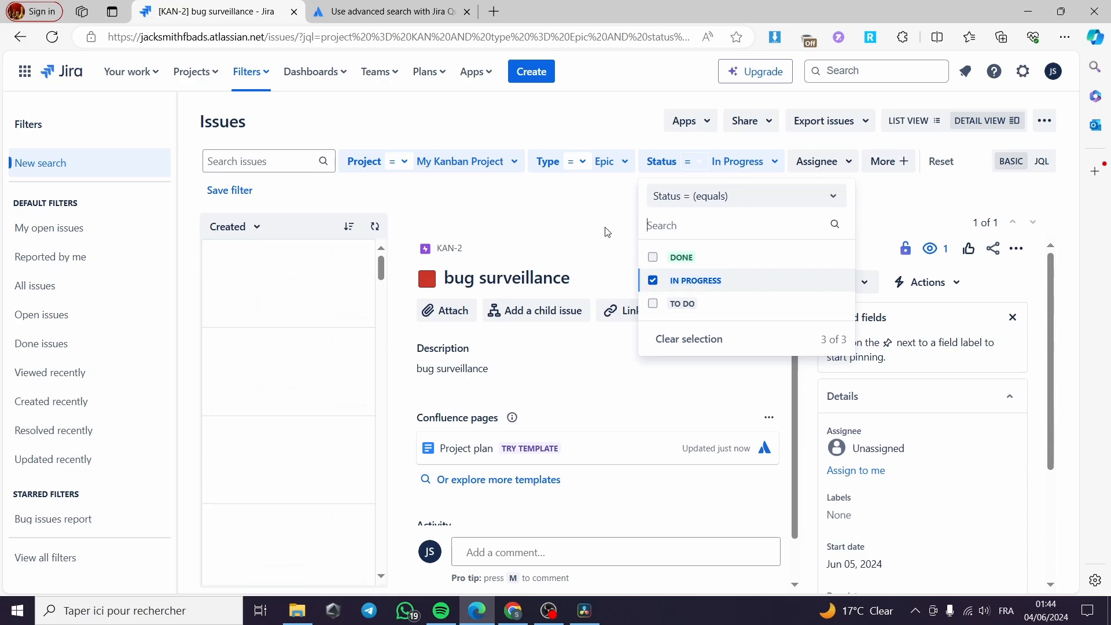
left_click(652, 280)
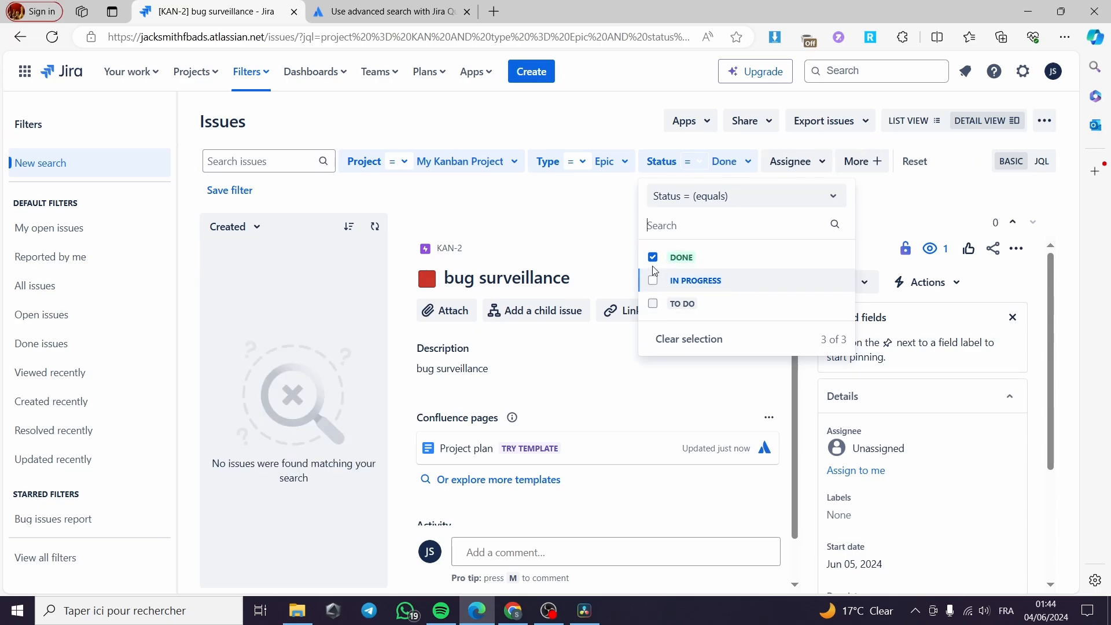
left_click(652, 304)
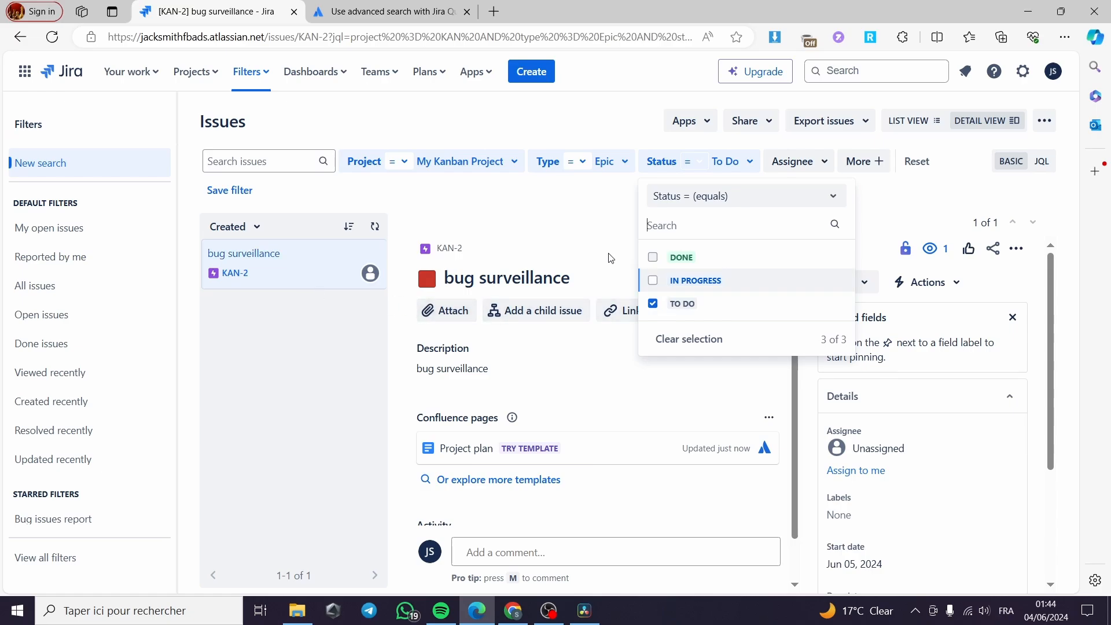
left_click(607, 227)
Filter the assignee to Current User.
left_click(797, 161)
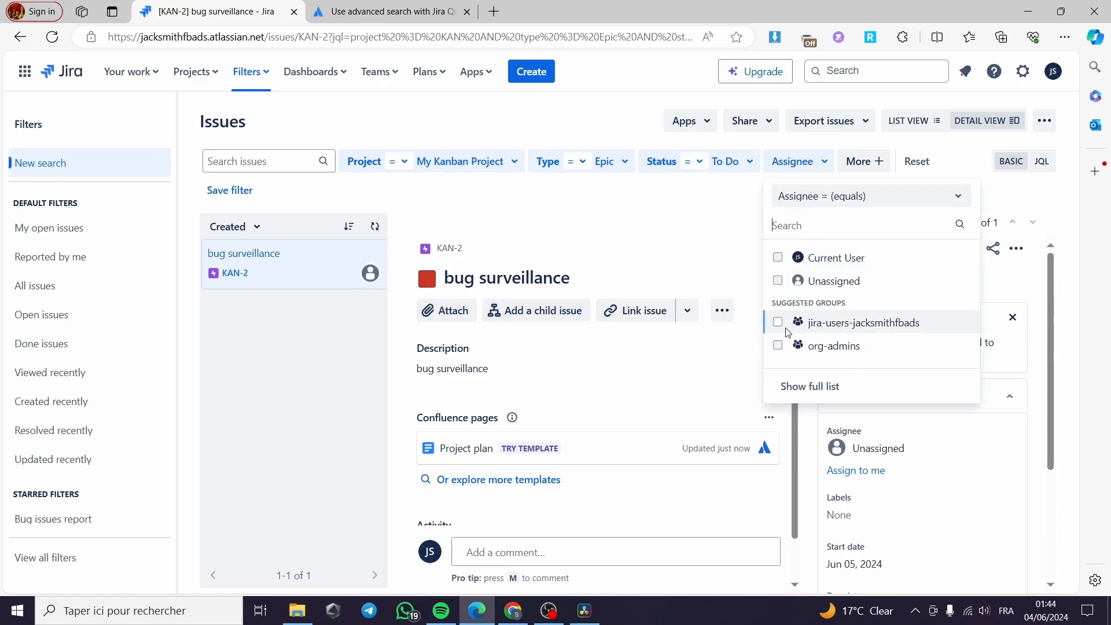
left_click(778, 259)
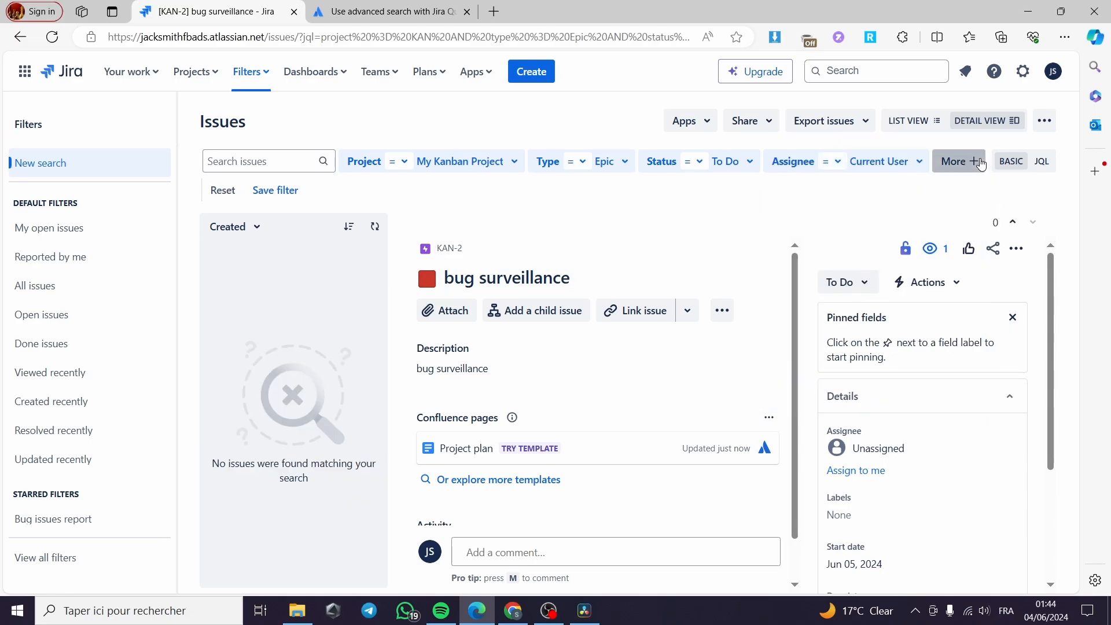
Add an Actual start filter for more than 24 hours ago, then remove it again.
left_click(959, 161)
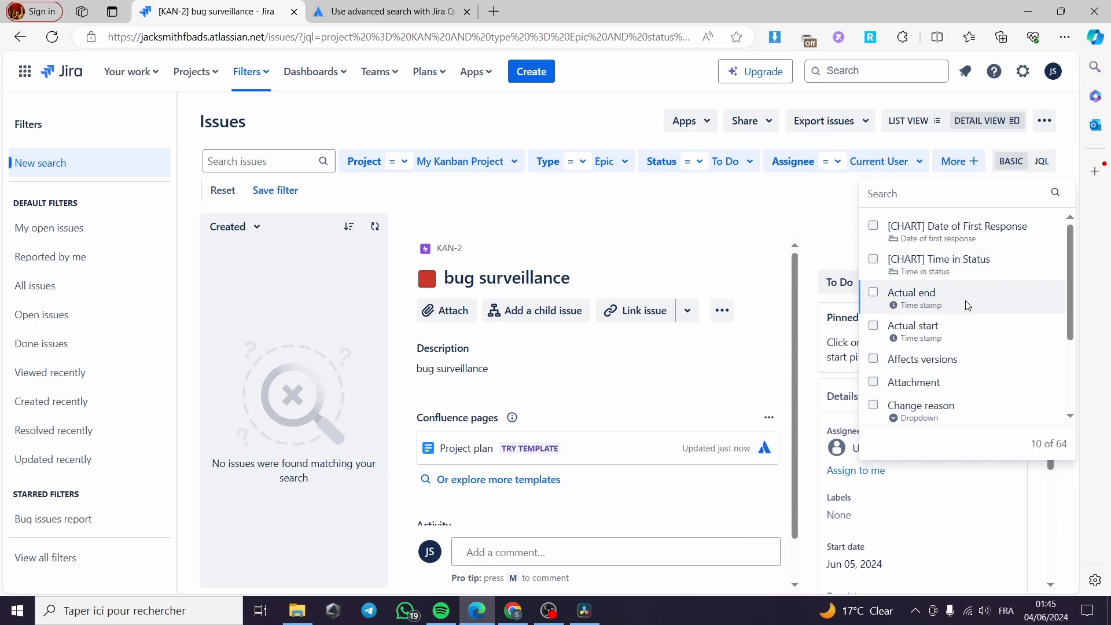
left_click(874, 326)
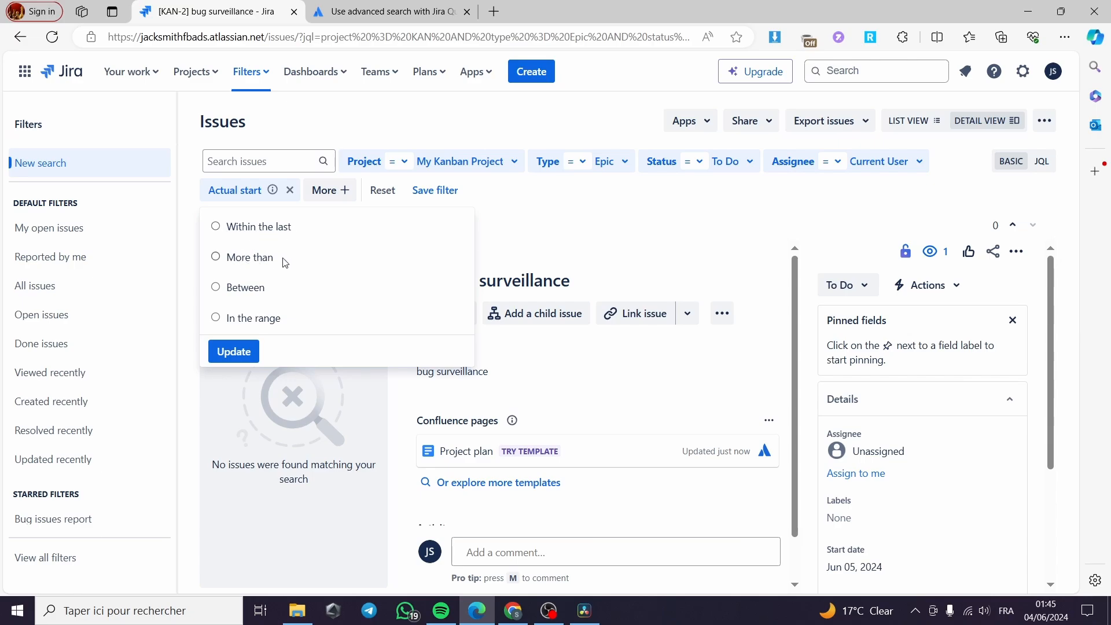
left_click(215, 319)
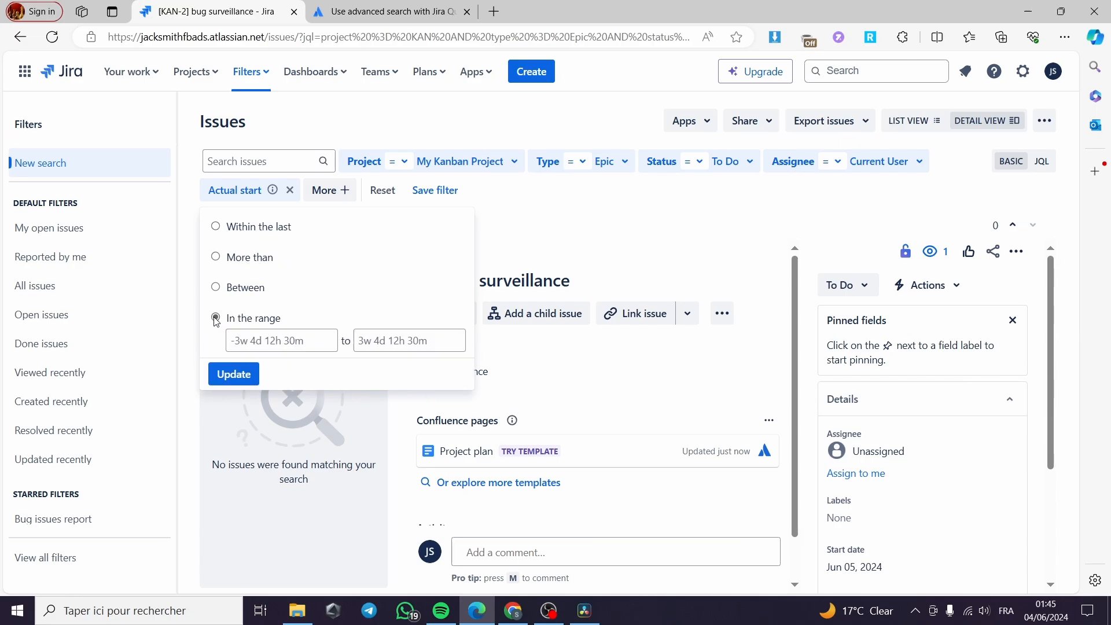
left_click(240, 241)
left_click(340, 255)
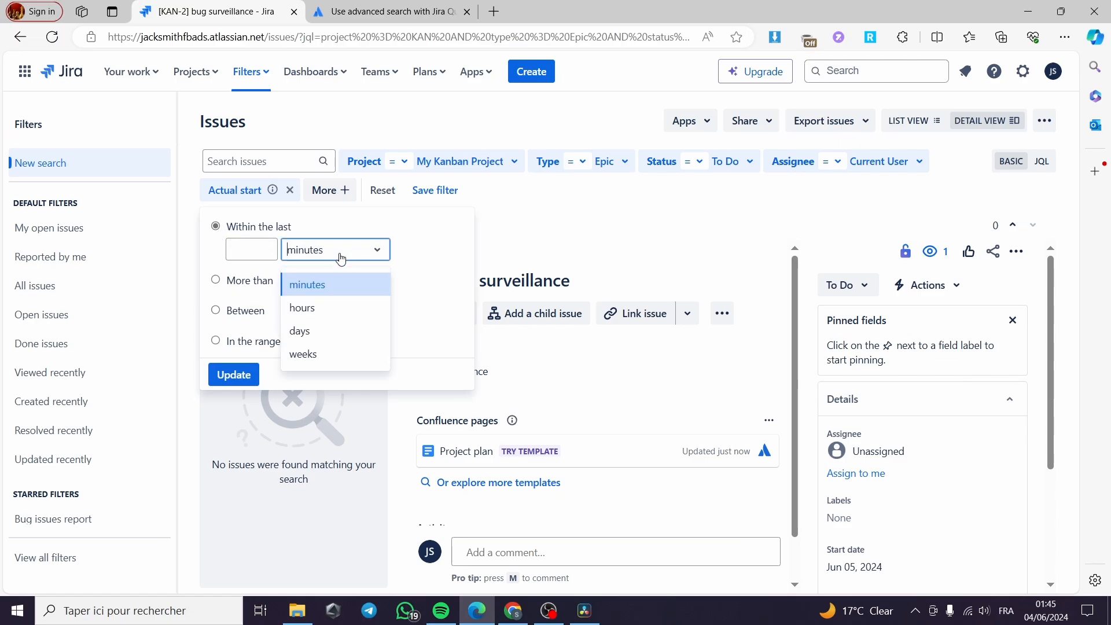
left_click(219, 281)
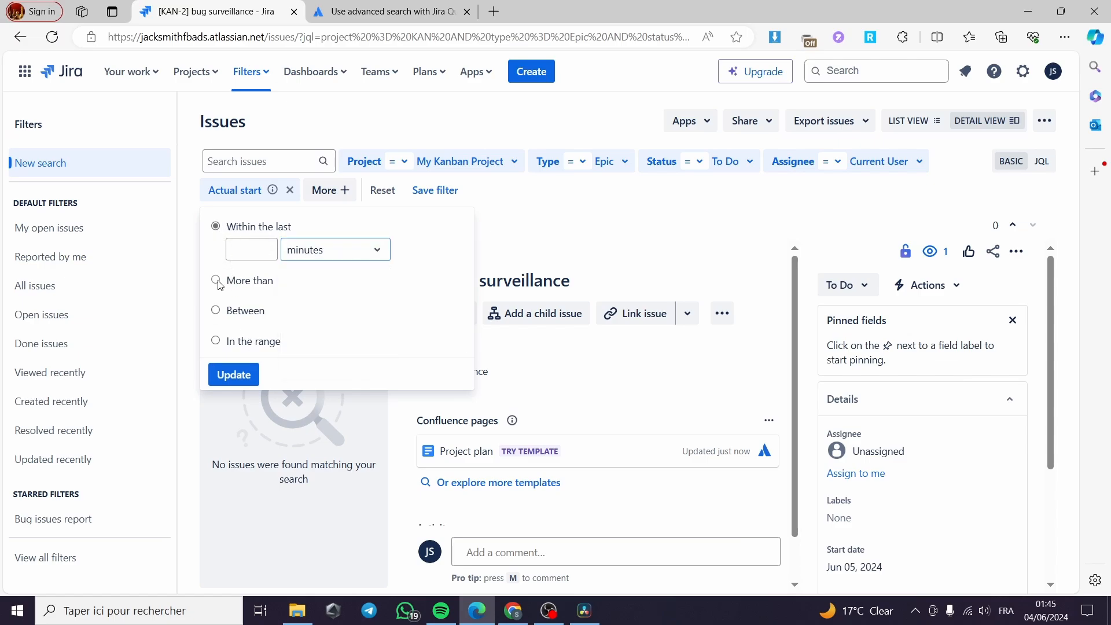
left_click(234, 282)
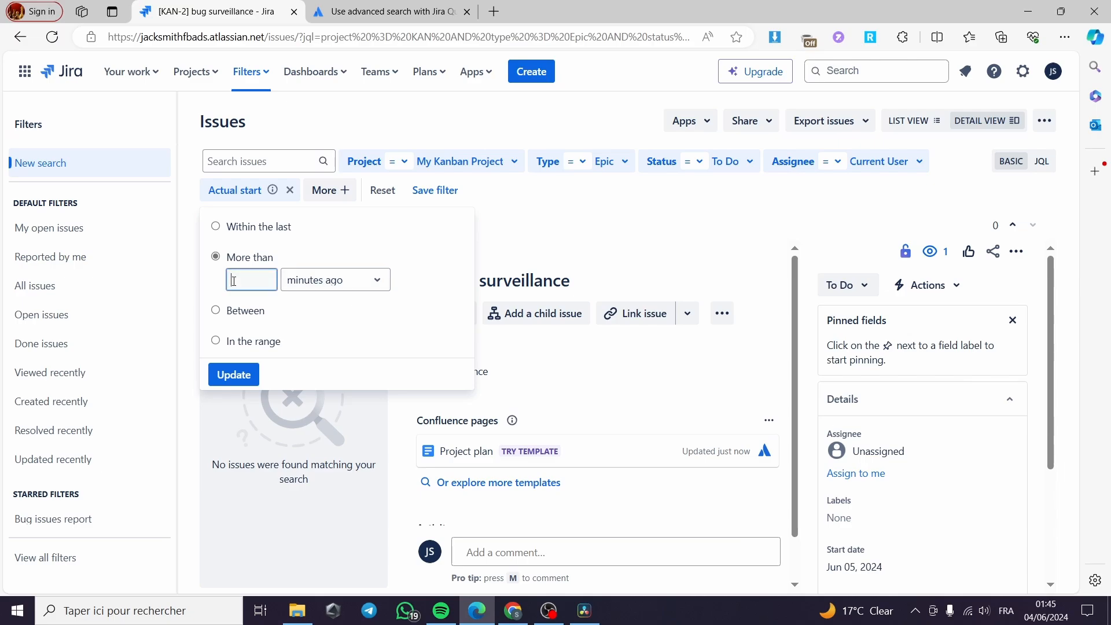
left_click(315, 283)
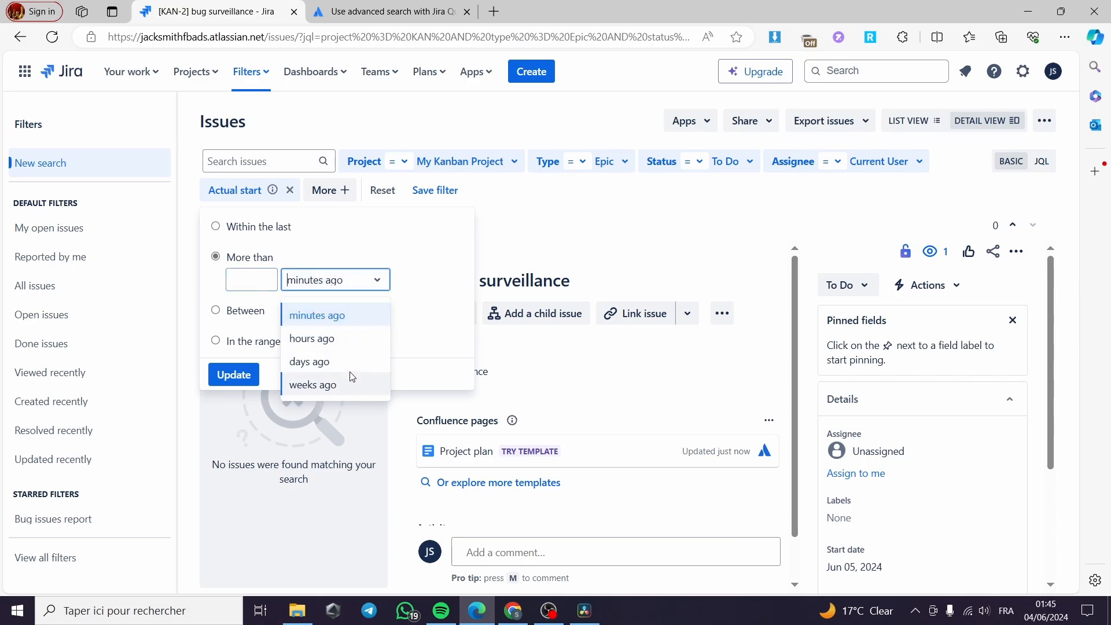
left_click(357, 341)
left_click(260, 276)
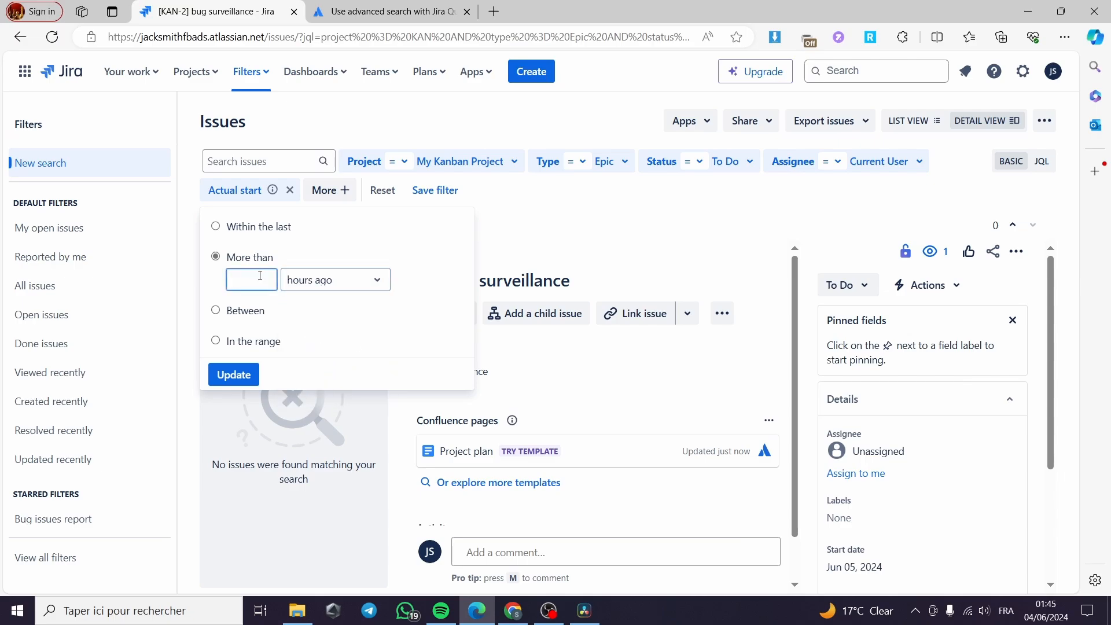
left_click(234, 374)
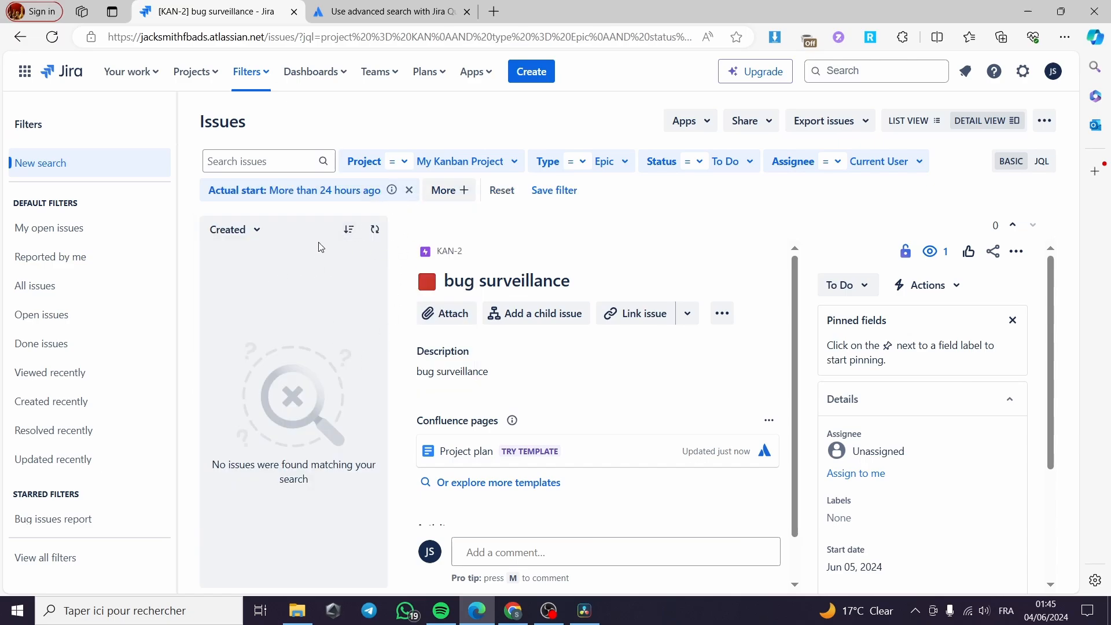
left_click(409, 190)
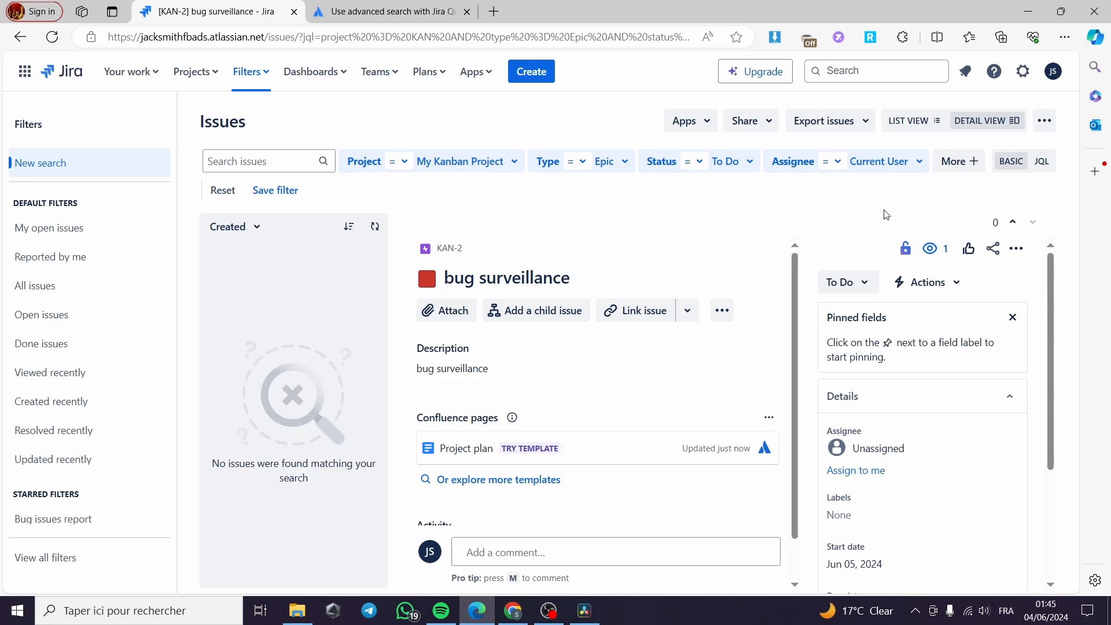
Change the assignee filter to Unassigned and select the bug surveillance issue.
left_click(921, 164)
left_click(777, 259)
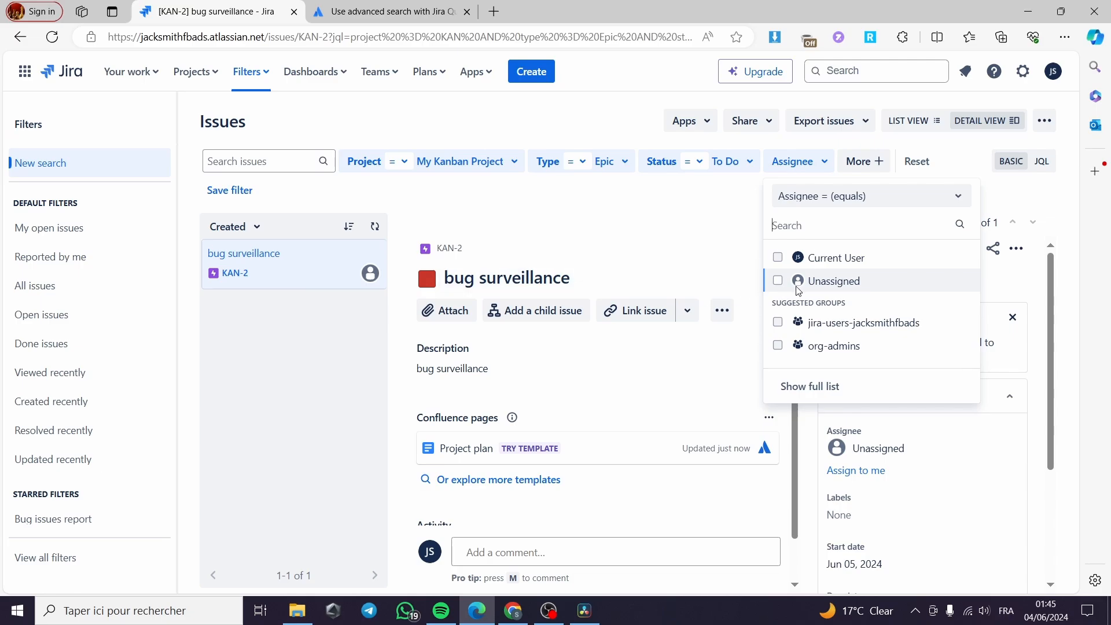
left_click(783, 282)
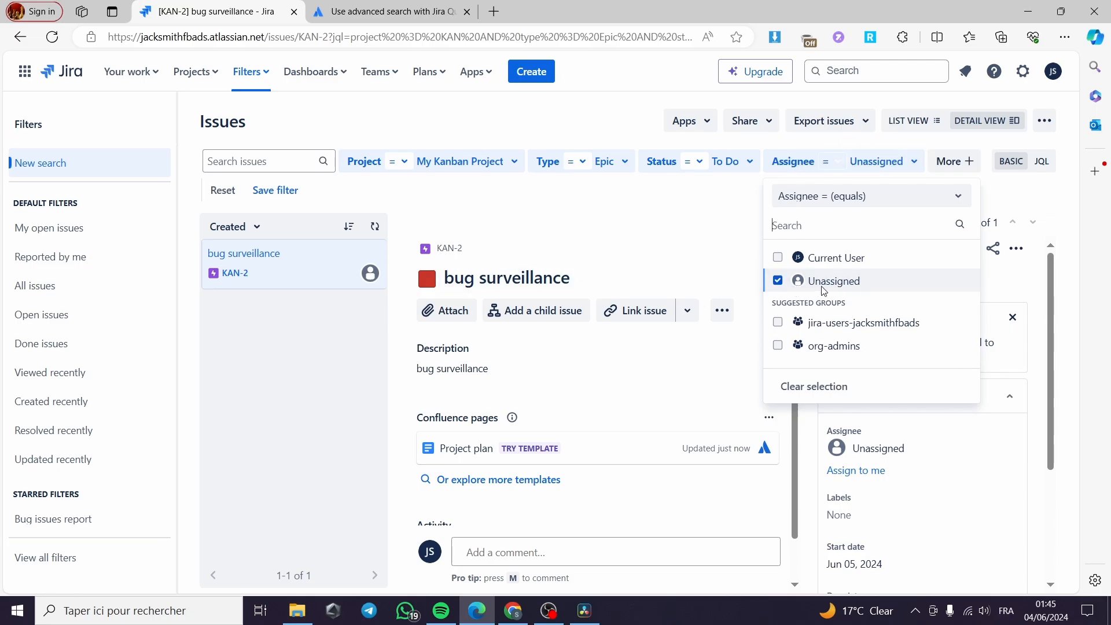
left_click(307, 266)
scroll(561, 332, "down", 1)
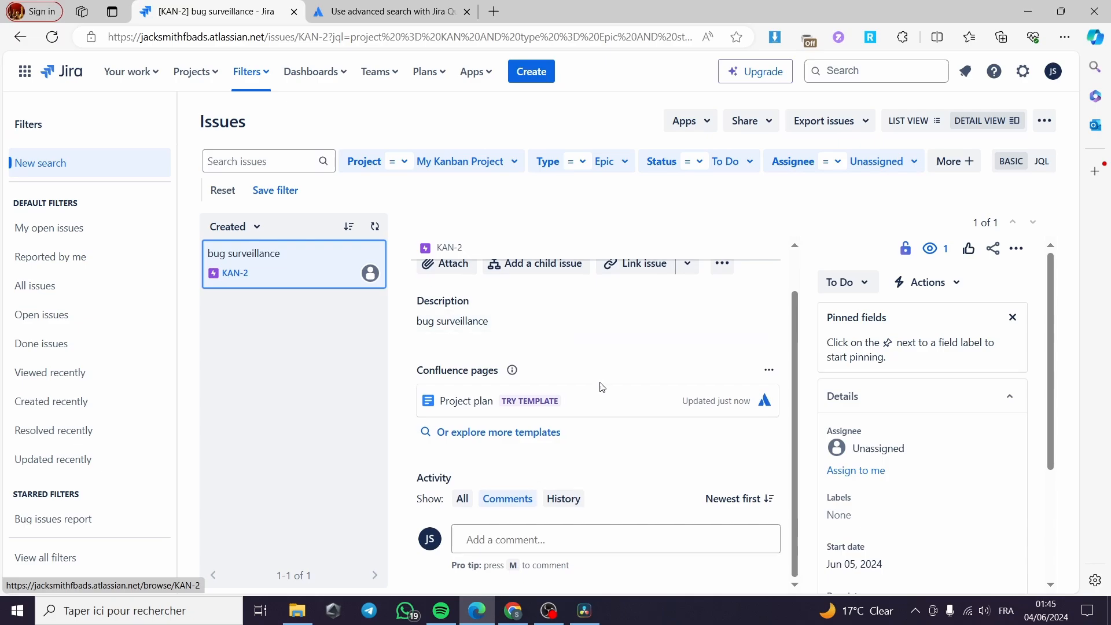
scroll(752, 453, "up", 1)
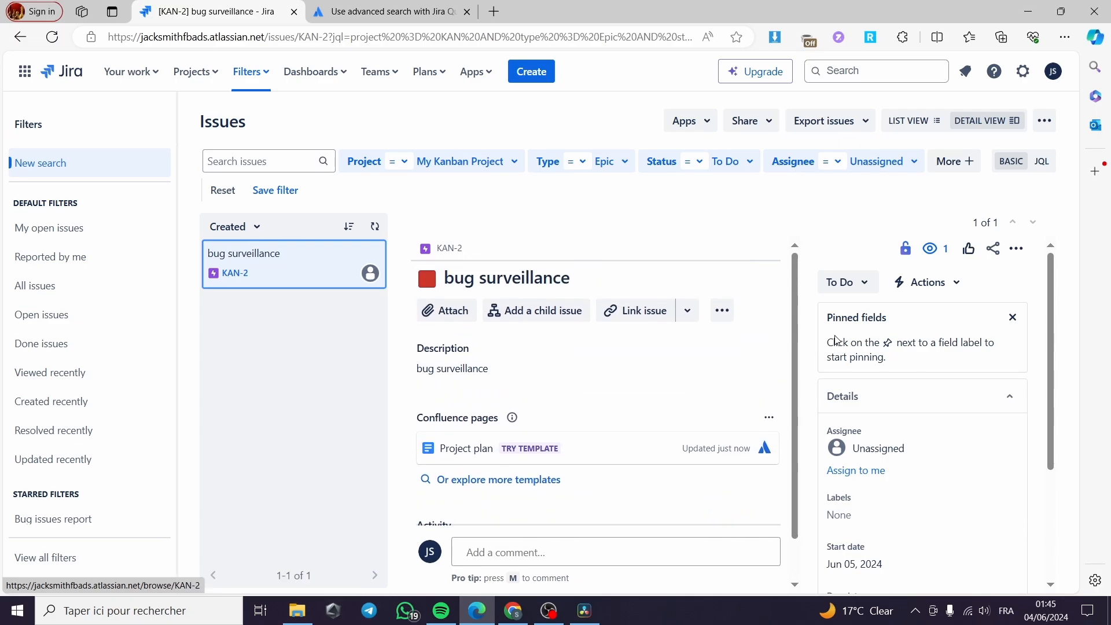
Add a Description filter to the search criteria from the extra fields list.
left_click(953, 161)
scroll(906, 231, "down", 2)
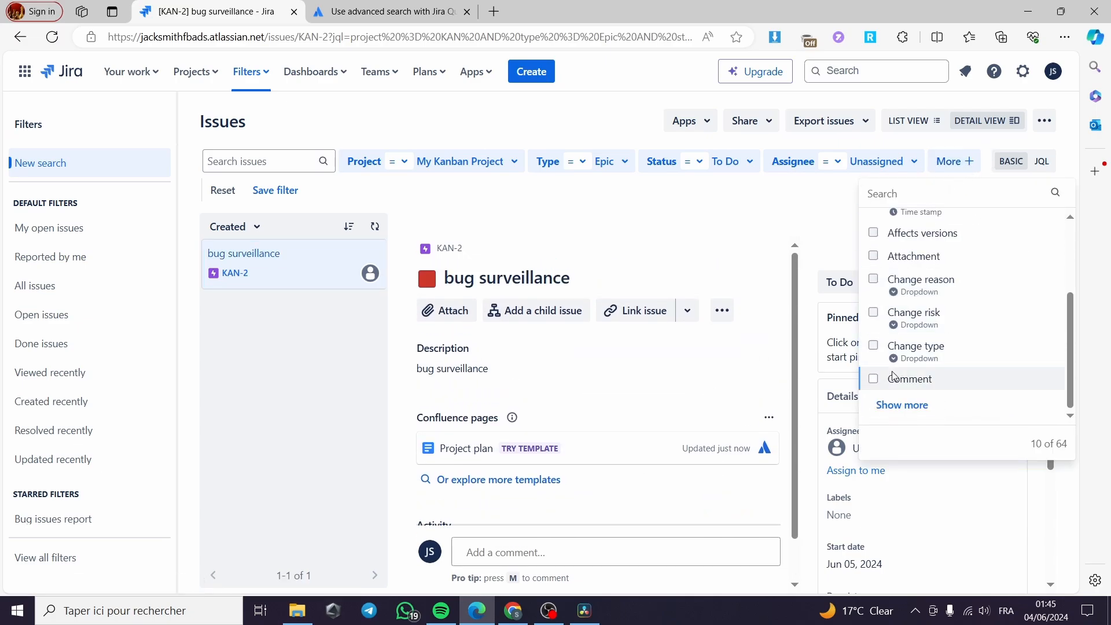
left_click(904, 404)
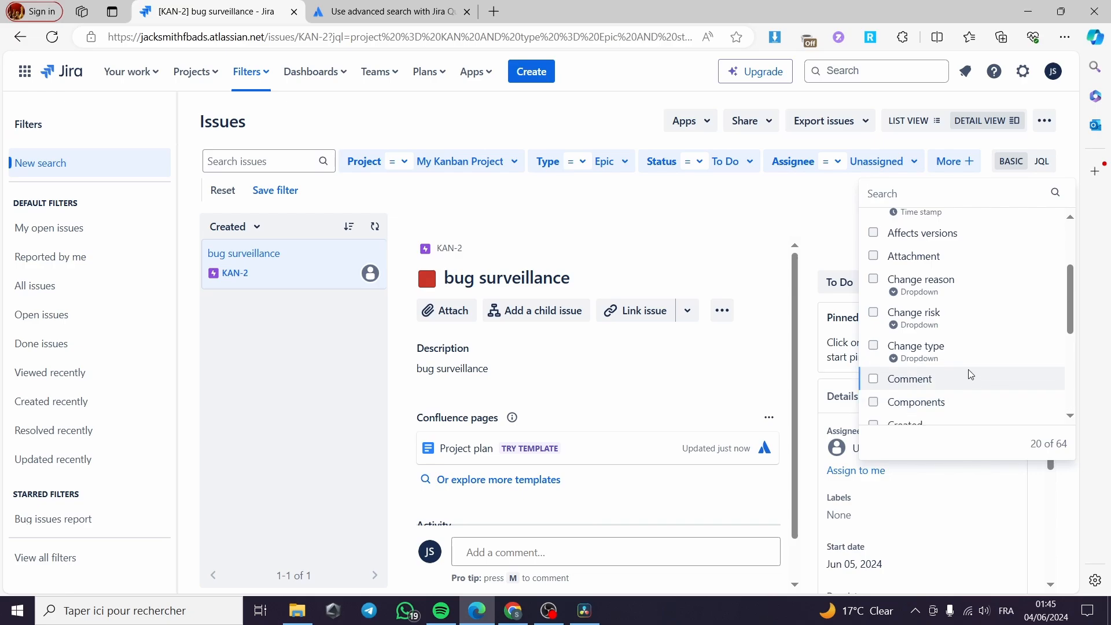
scroll(949, 364, "down", 3)
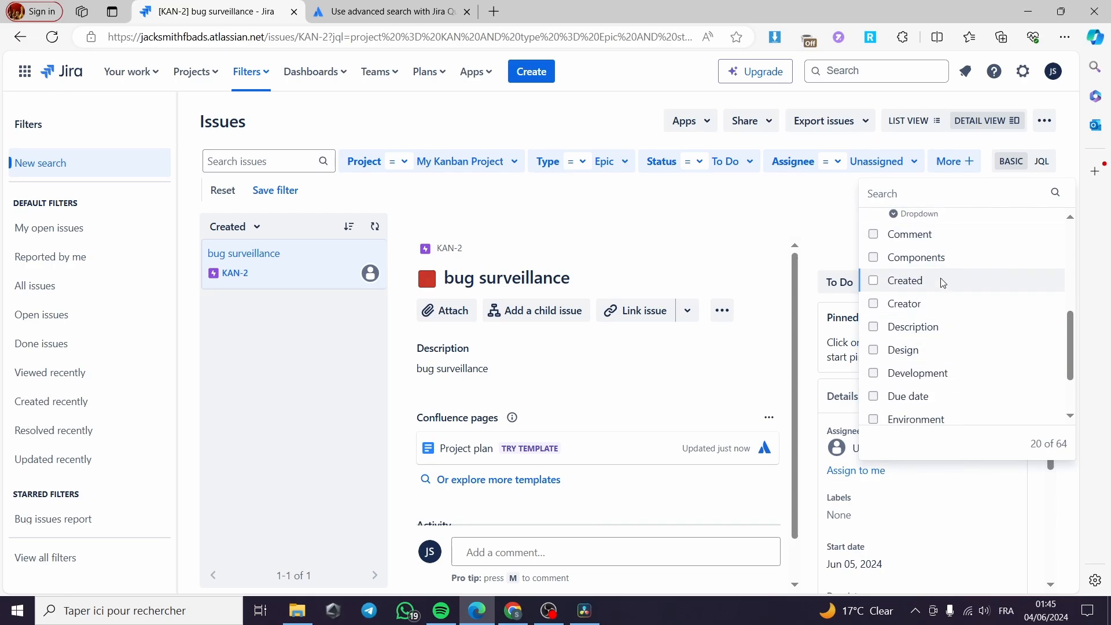
scroll(965, 283, "down", 1)
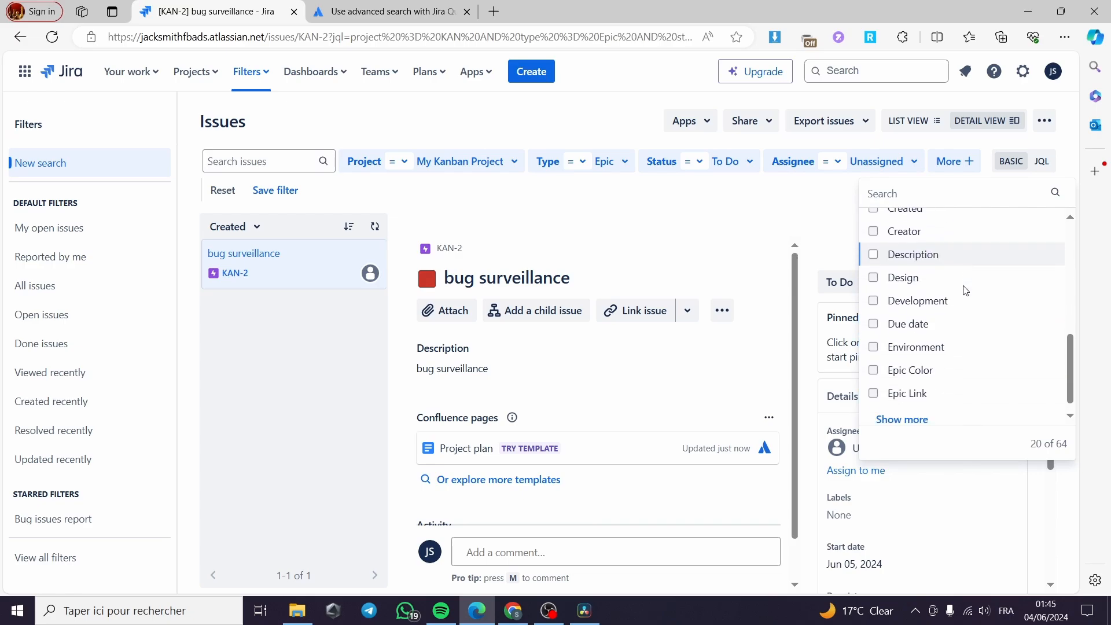
left_click(874, 256)
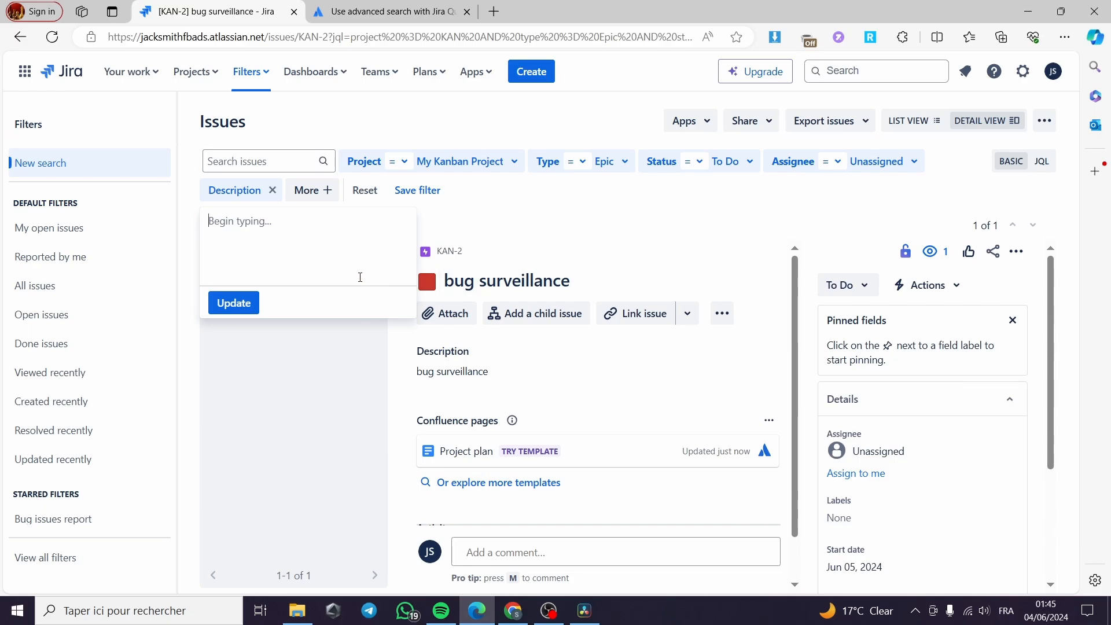
left_click(612, 240)
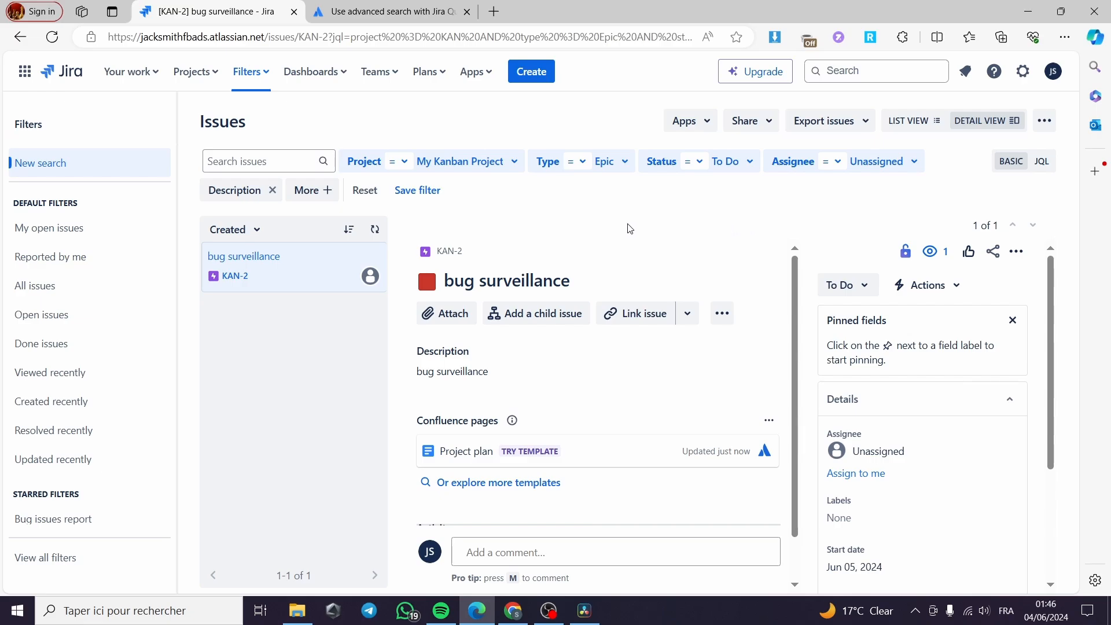
Start saving the filter and name it surveillance.
left_click(416, 192)
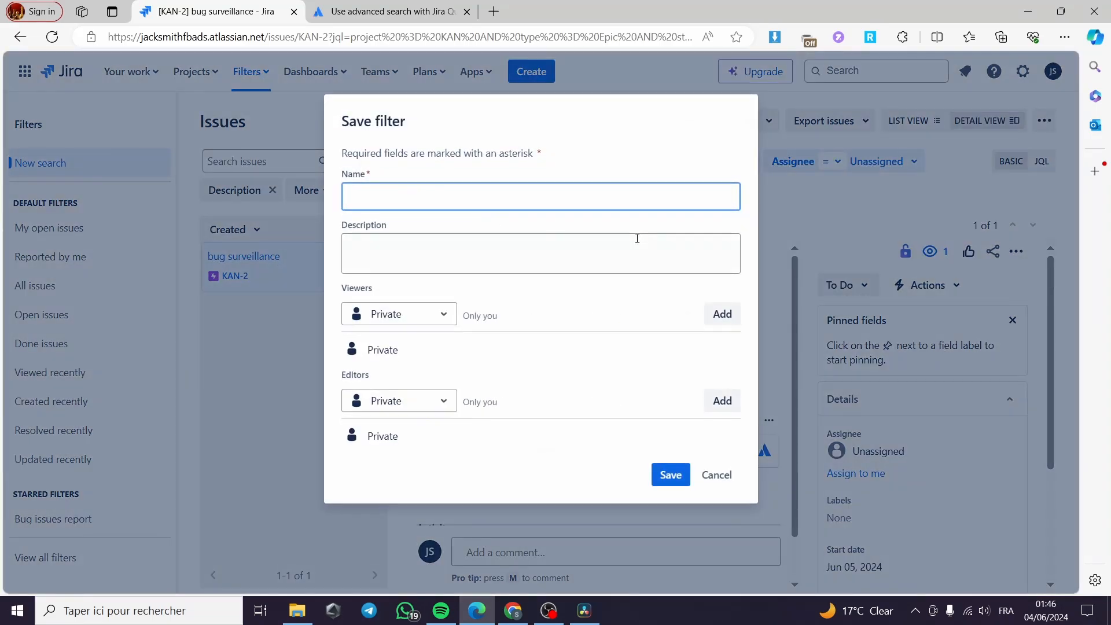
left_click(389, 204)
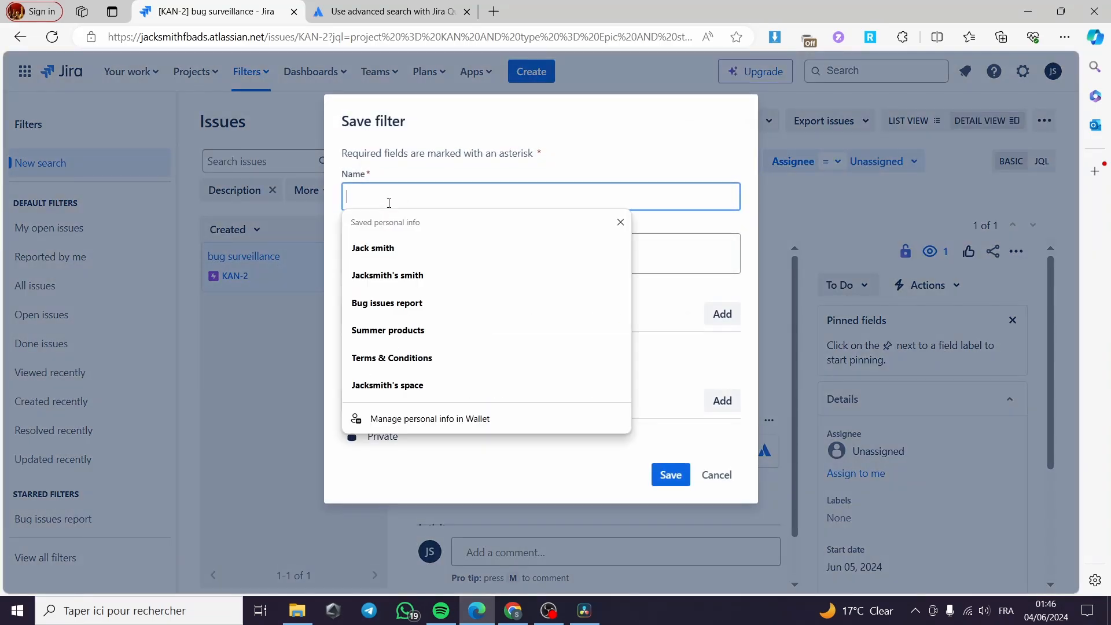
left_click(425, 172)
left_click(403, 197)
type("surveillance")
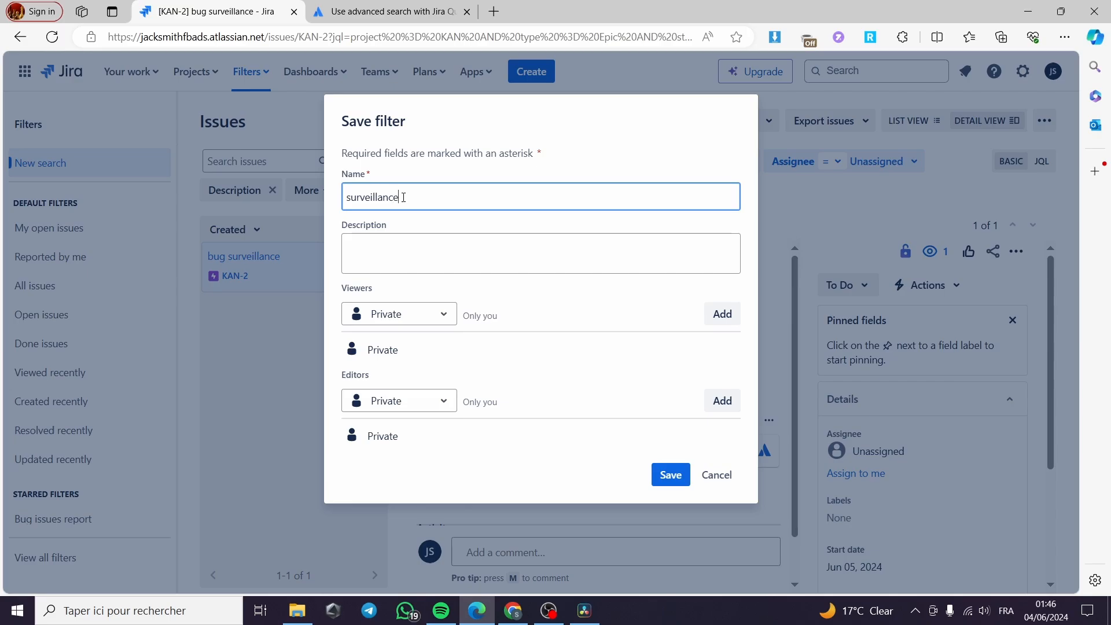
Set the filter description to surveillance for bugs.
left_click(387, 250)
left_click_drag(402, 198, 325, 200)
key("ctrl+c")
left_click(397, 258)
key("ctrl+v")
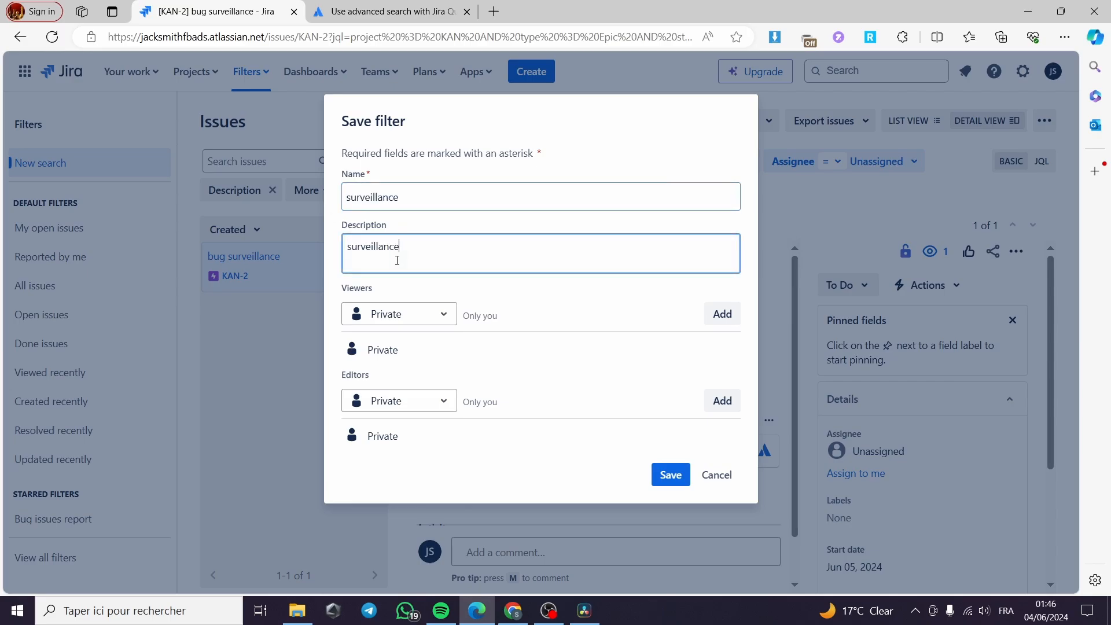
type("for bugs")
Share viewing of the filter with the site's jira-users group.
left_click(441, 314)
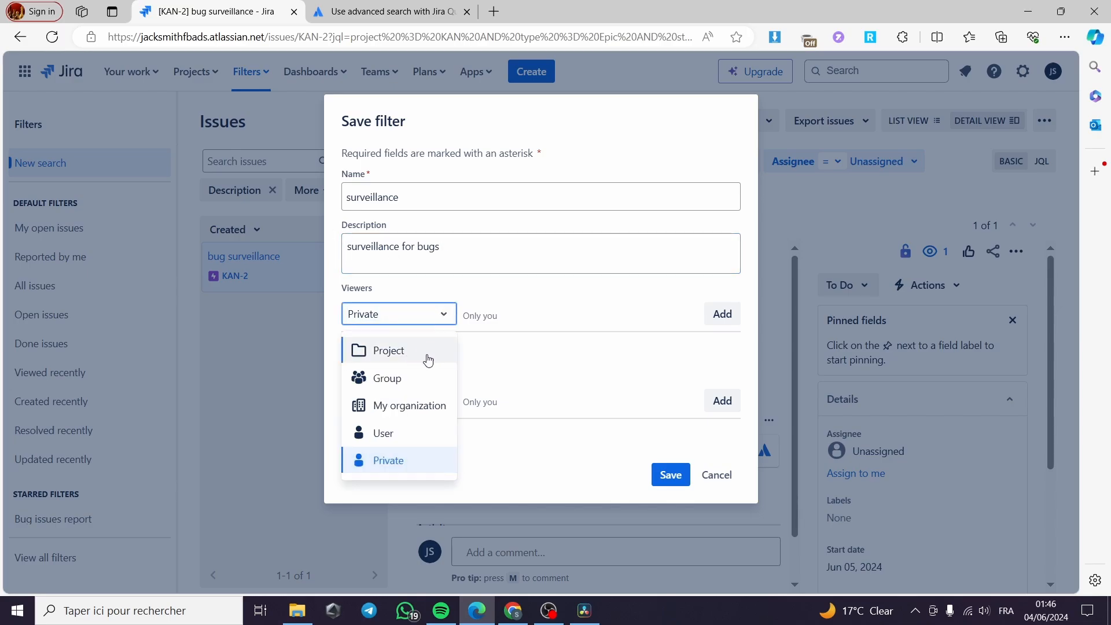
left_click(407, 381)
left_click(586, 319)
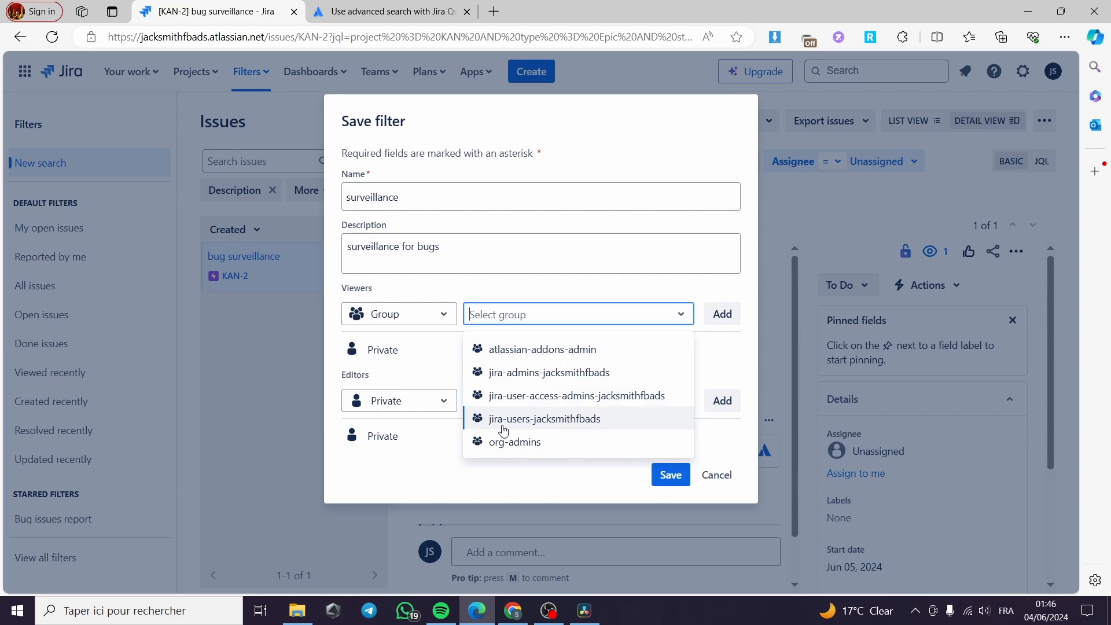
left_click(624, 420)
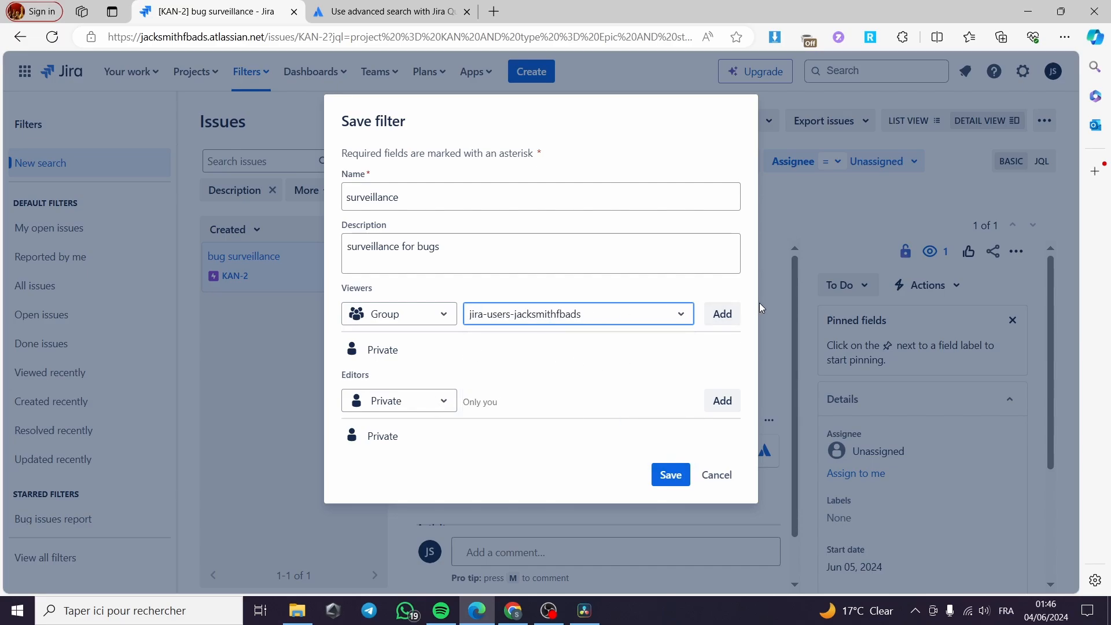
left_click(722, 314)
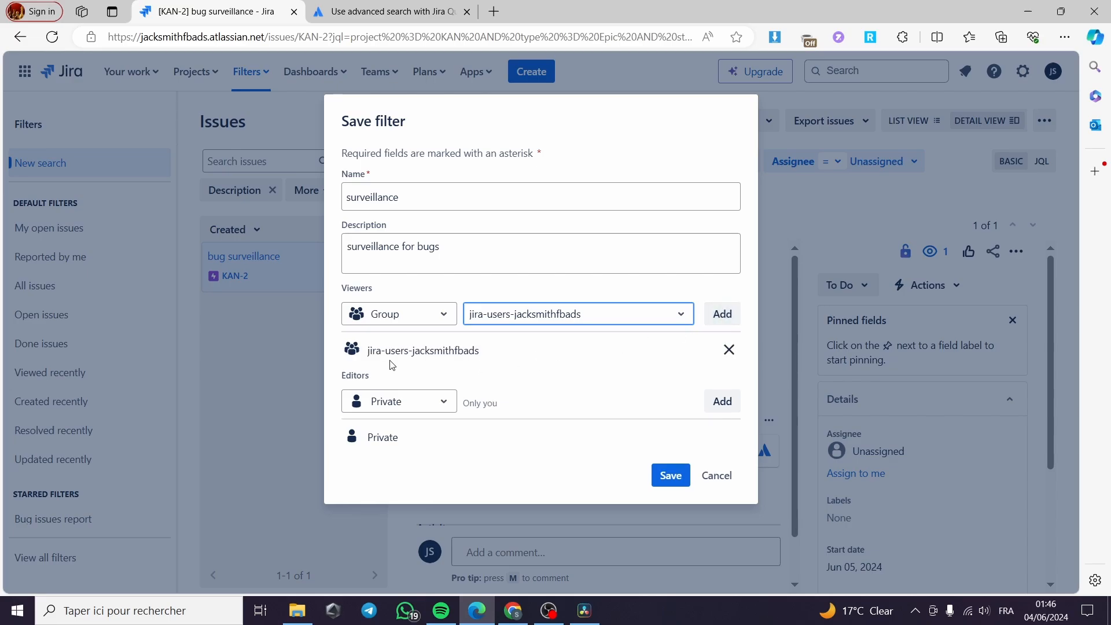
Grant the jira-users group edit rights on the filter and save the filter.
left_click(441, 403)
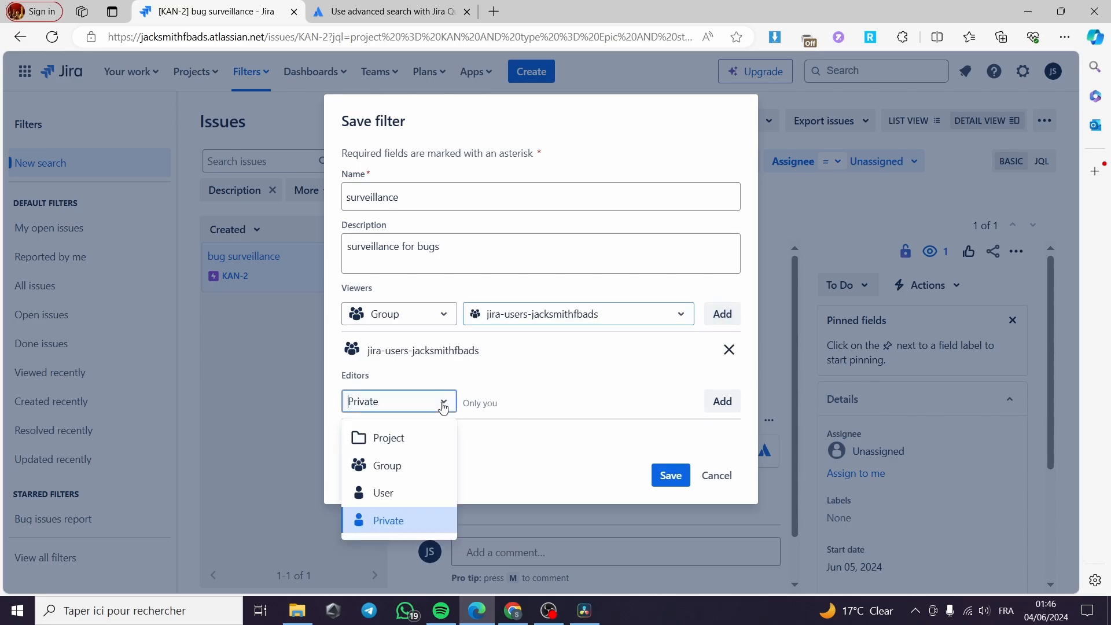
left_click(412, 473)
left_click(590, 405)
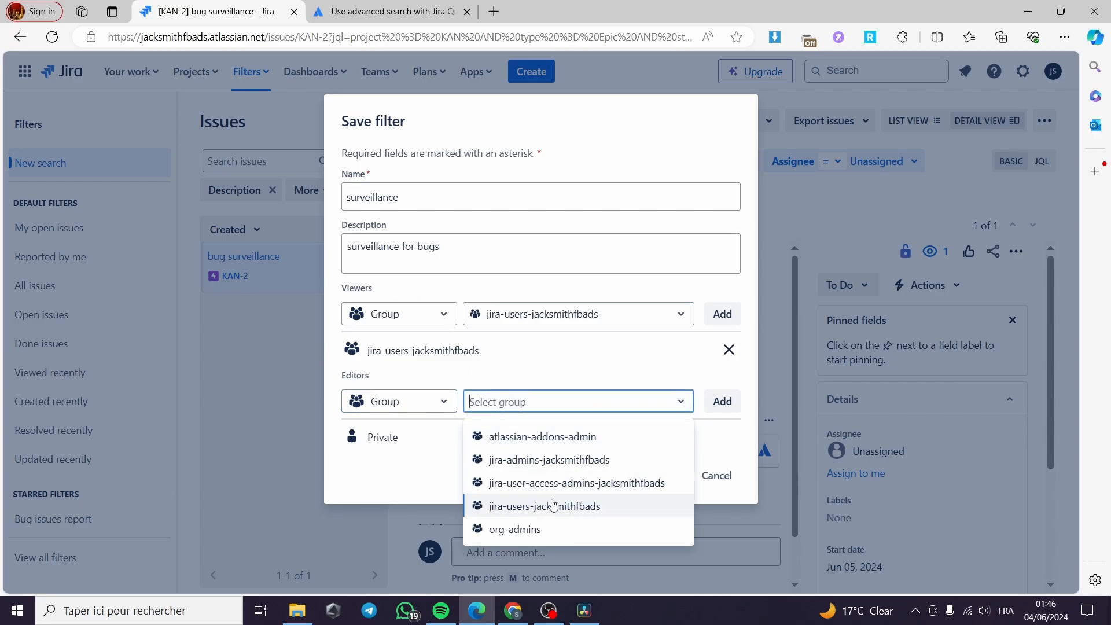
left_click(533, 507)
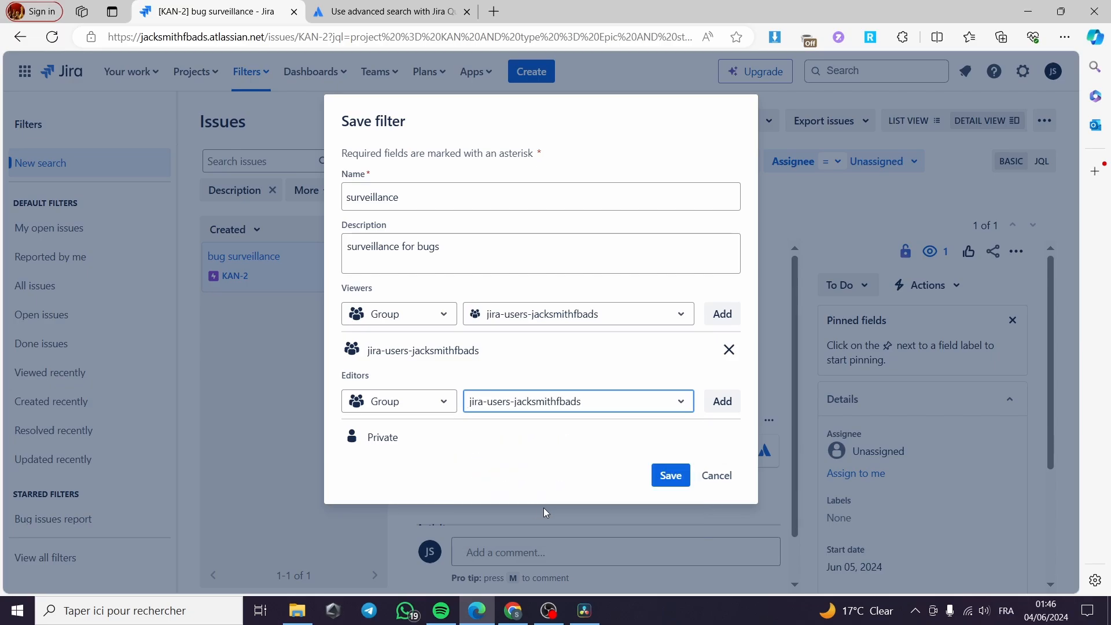
left_click(732, 403)
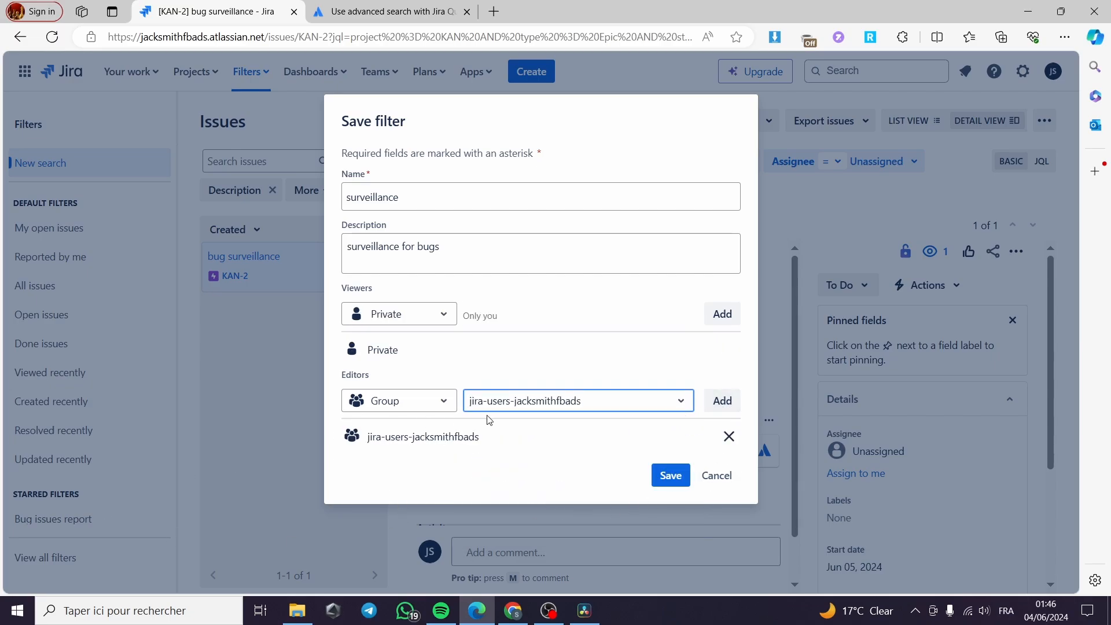
left_click(670, 476)
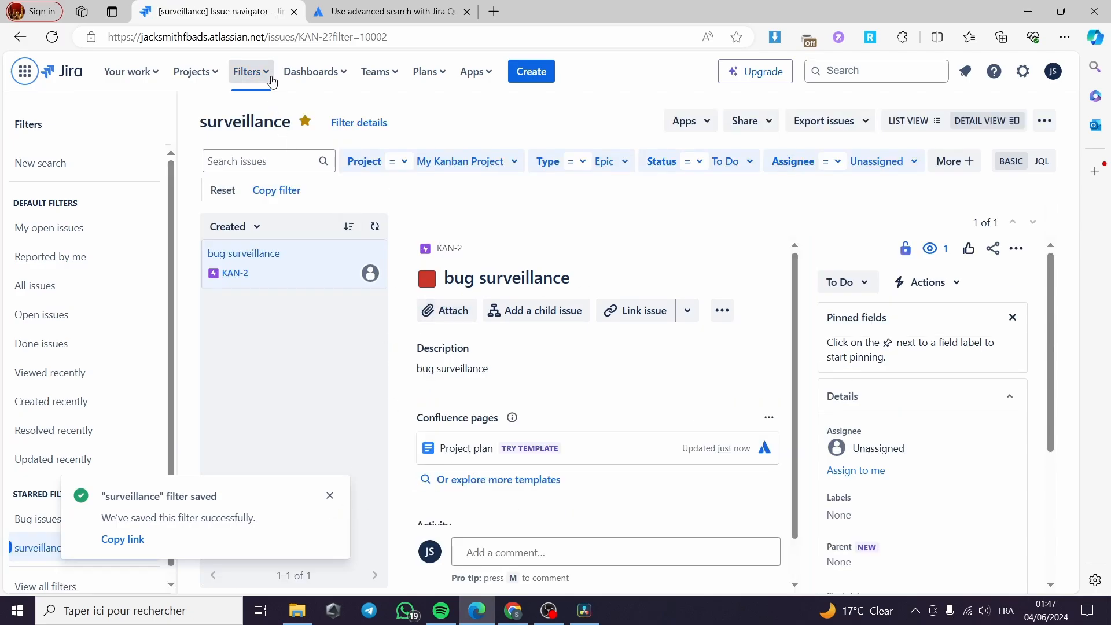
Open the Bug issues report filter from the list of all filters.
left_click(250, 72)
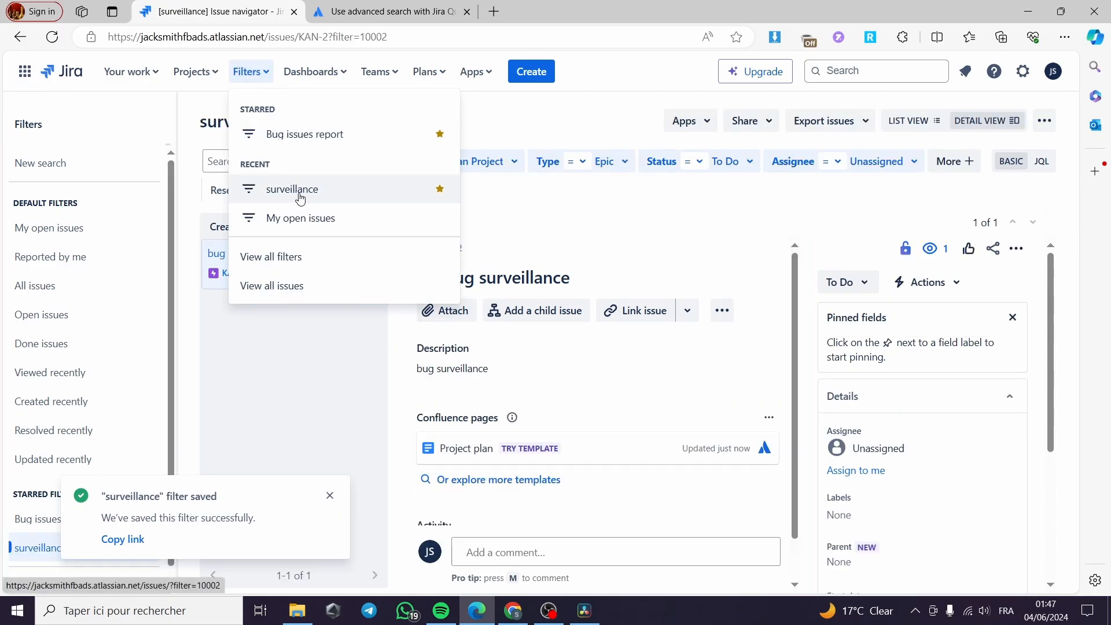
left_click(290, 256)
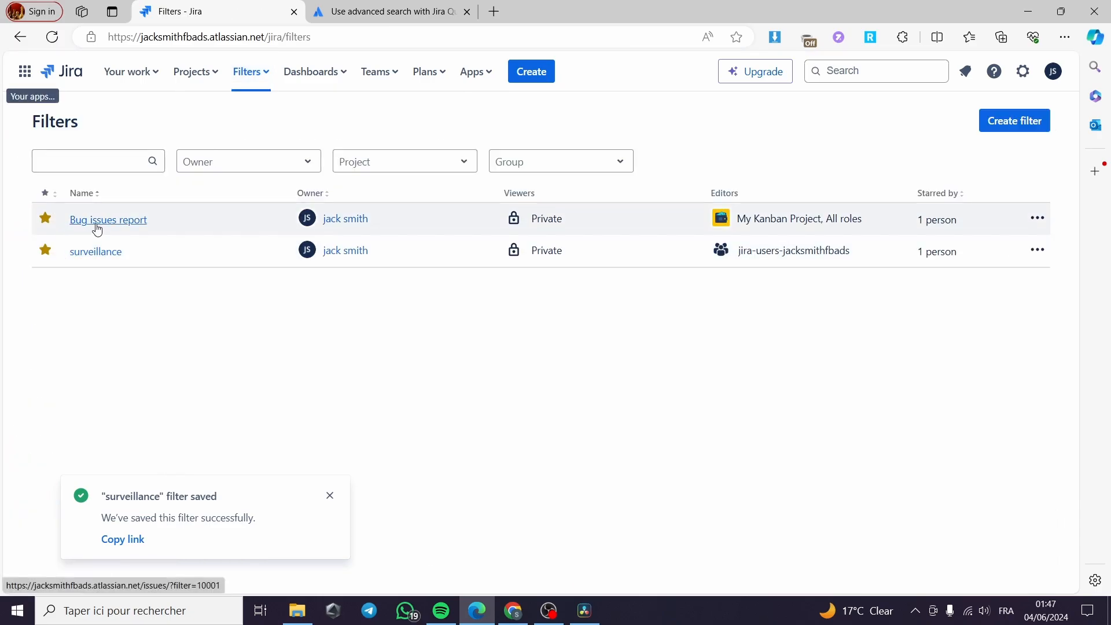
left_click(138, 227)
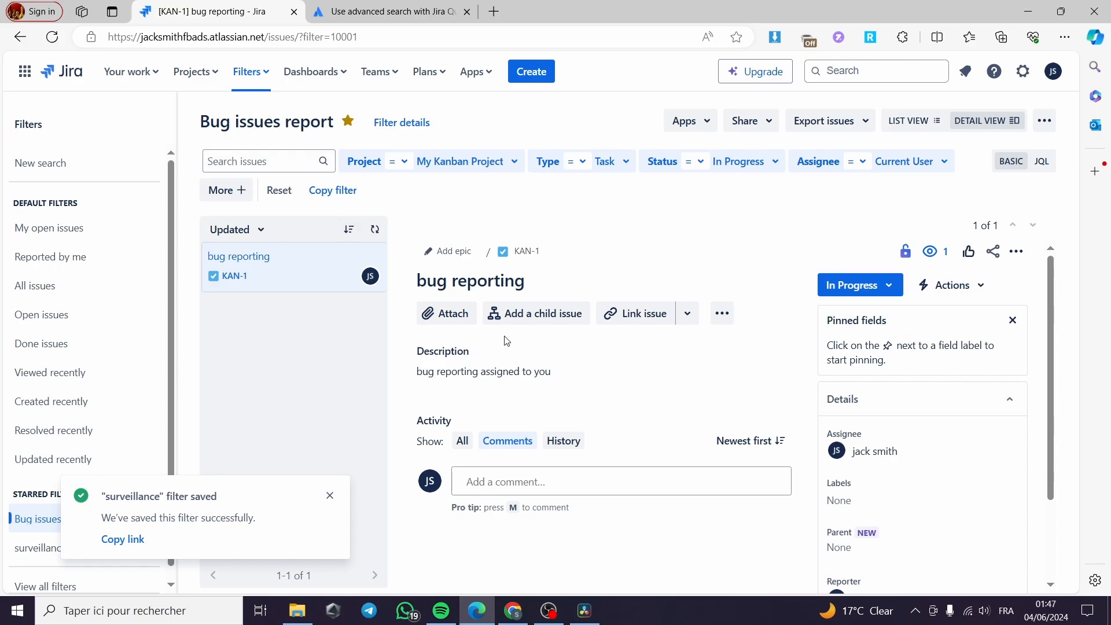
Open the surveillance filter from the filter list and display its query in JQL mode.
left_click(31, 42)
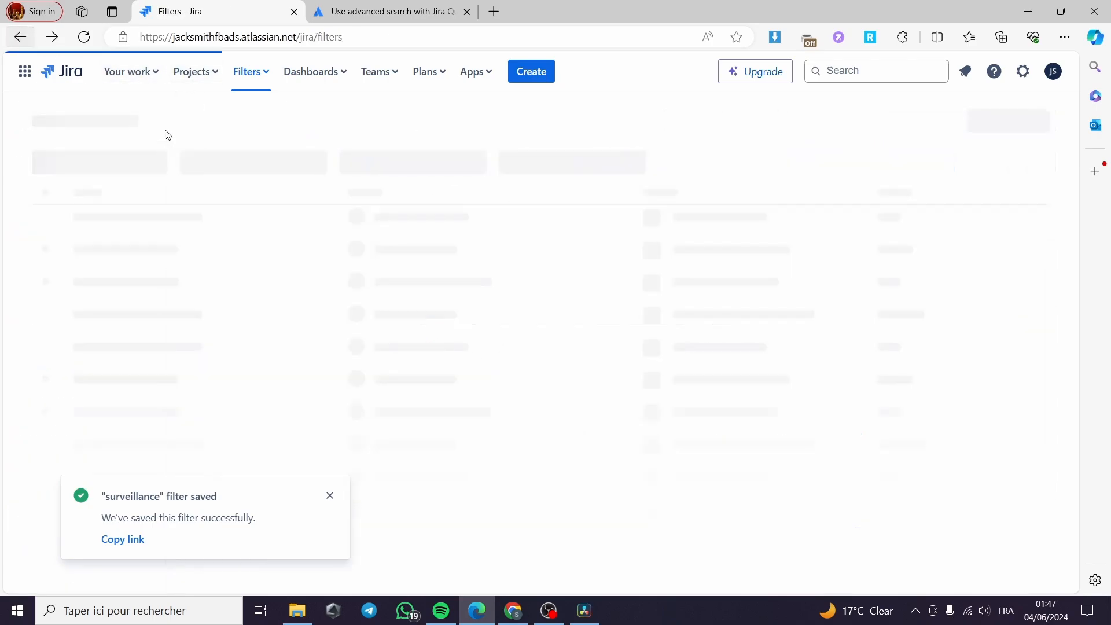
left_click(104, 254)
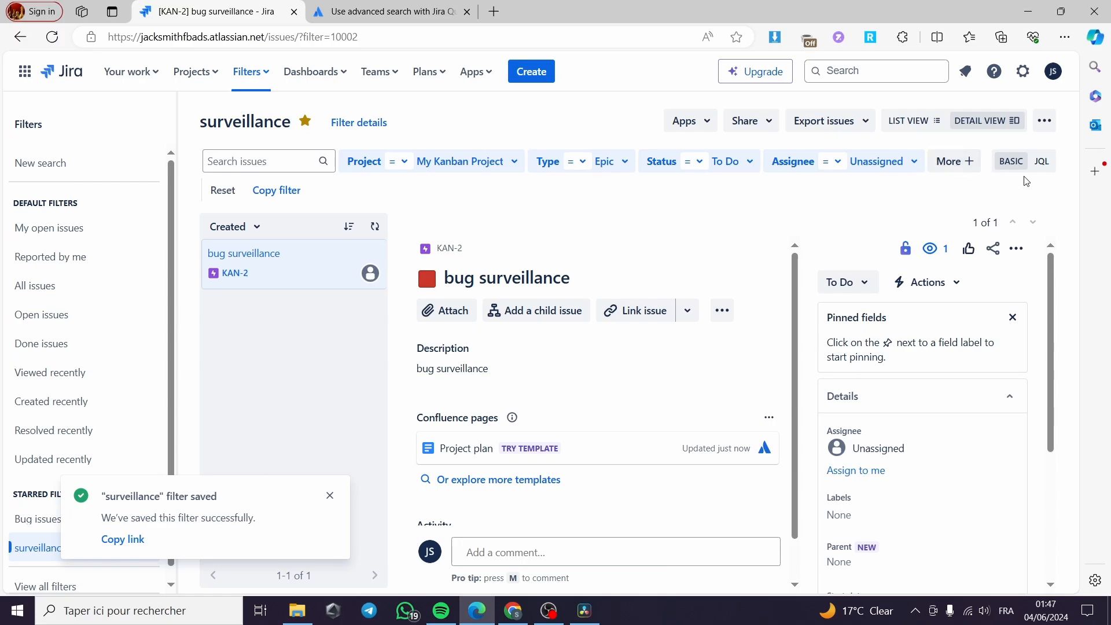
left_click(1044, 162)
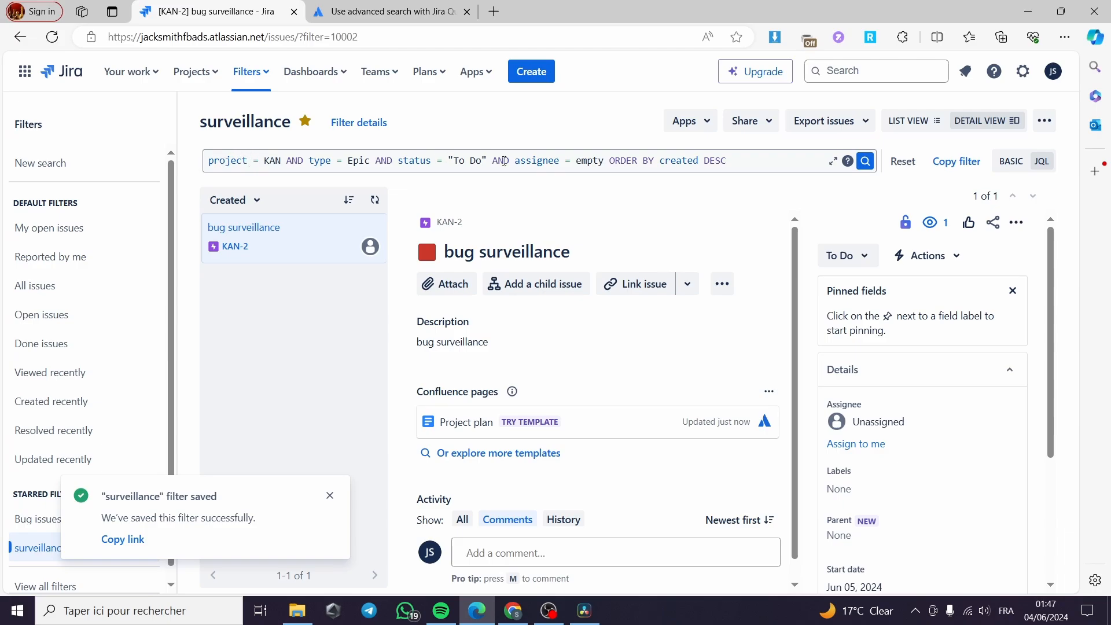
Scroll through the issue's details and dismiss the filter-saved notification.
scroll(727, 221, "down", 1)
scroll(922, 372, "down", 3)
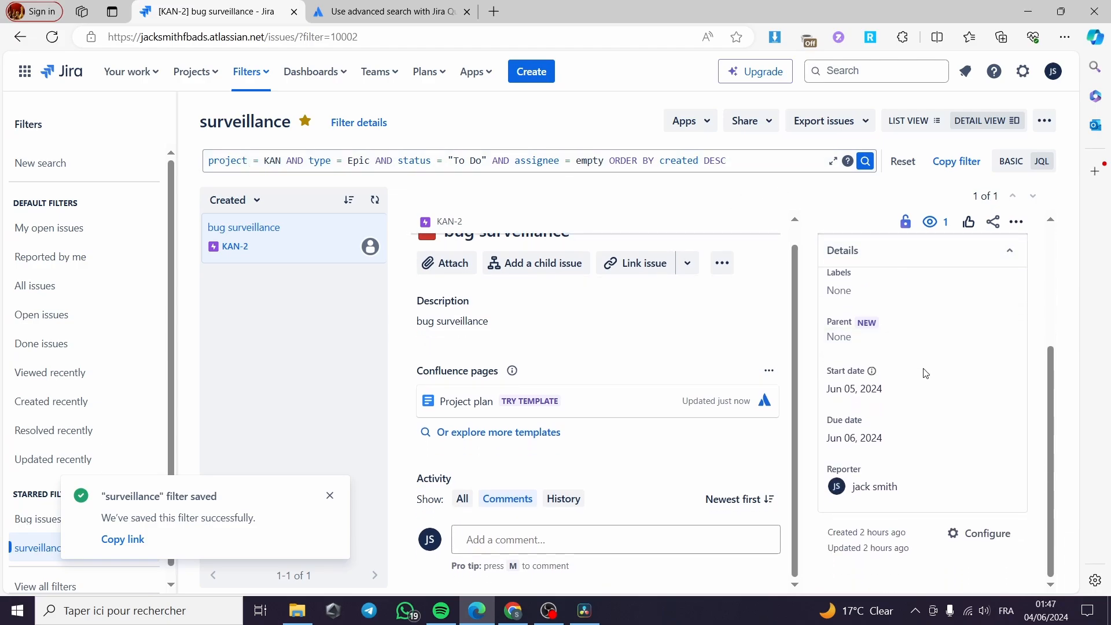
scroll(923, 372, "up", 3)
left_click(330, 496)
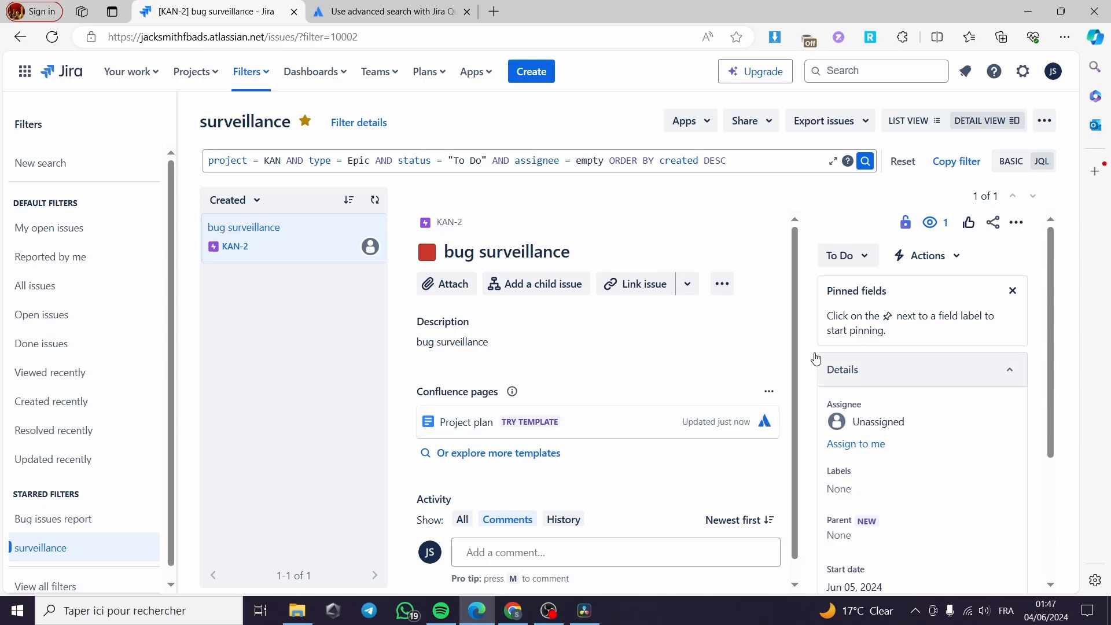